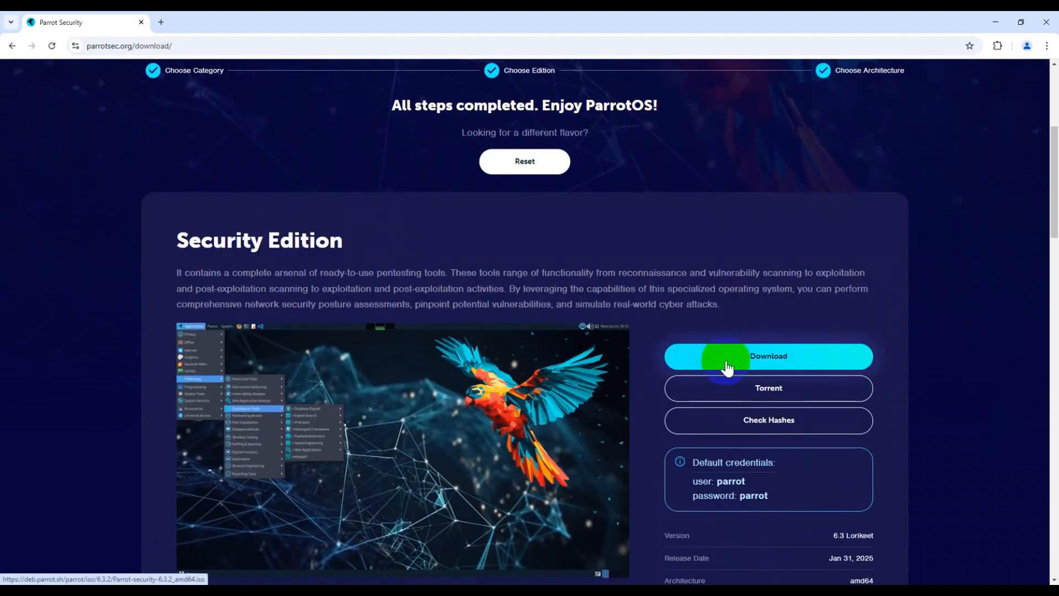
- Download the ParrotOS Security Edition 6.3.2 amd64 ISO, then open the Chrome profile menu
{"action": "left_click", "coordinate": [772, 358]}
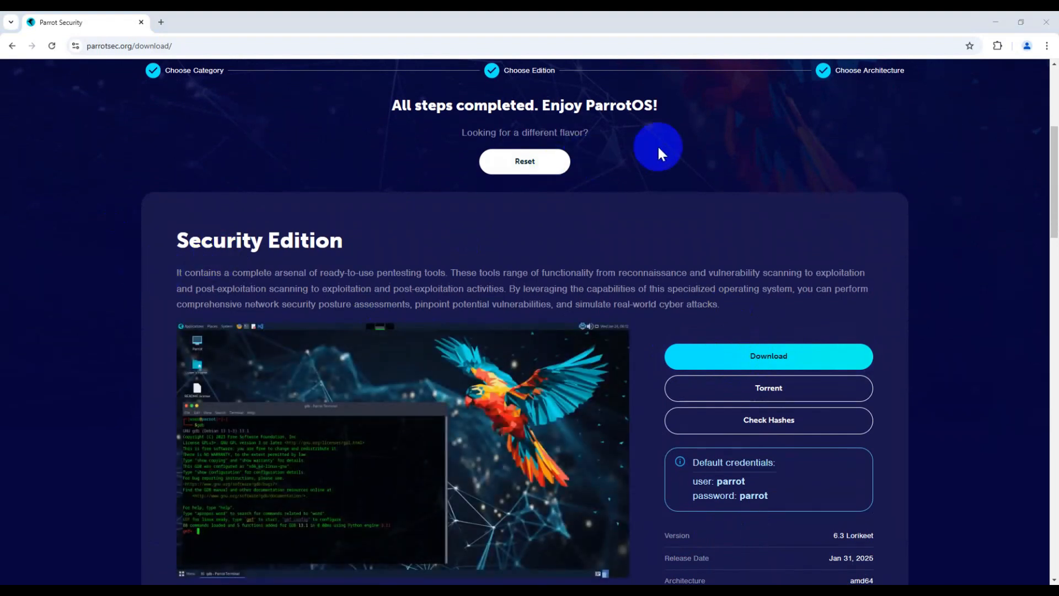
{"action": "left_click", "coordinate": [1020, 47]}
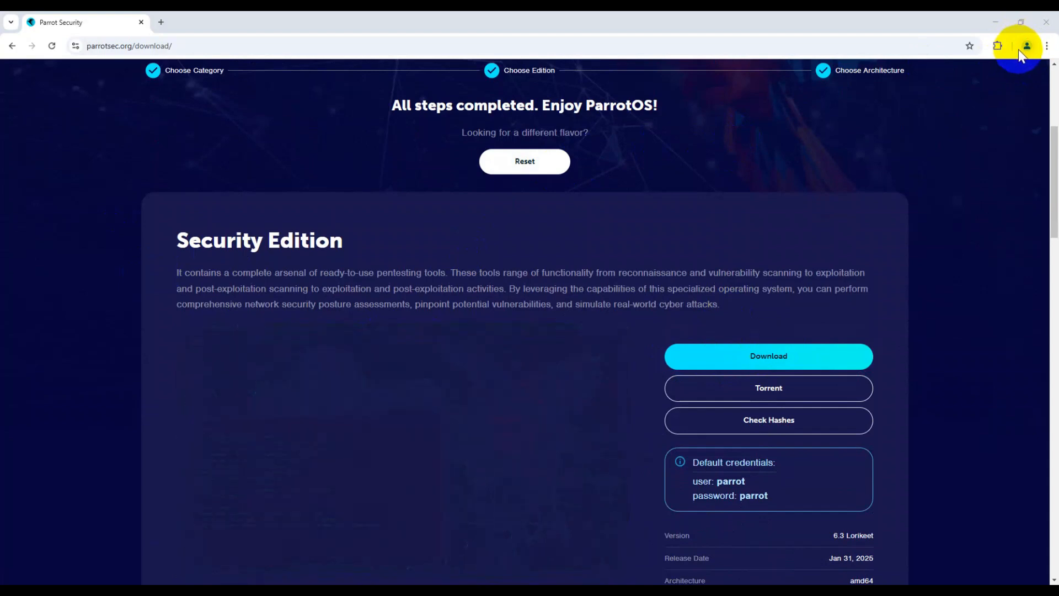
{"action": "left_click", "coordinate": [1027, 48]}
- Enter ParrotOS as the new machine's name and bring up its Folder choices
{"action": "left_click", "coordinate": [818, 110]}
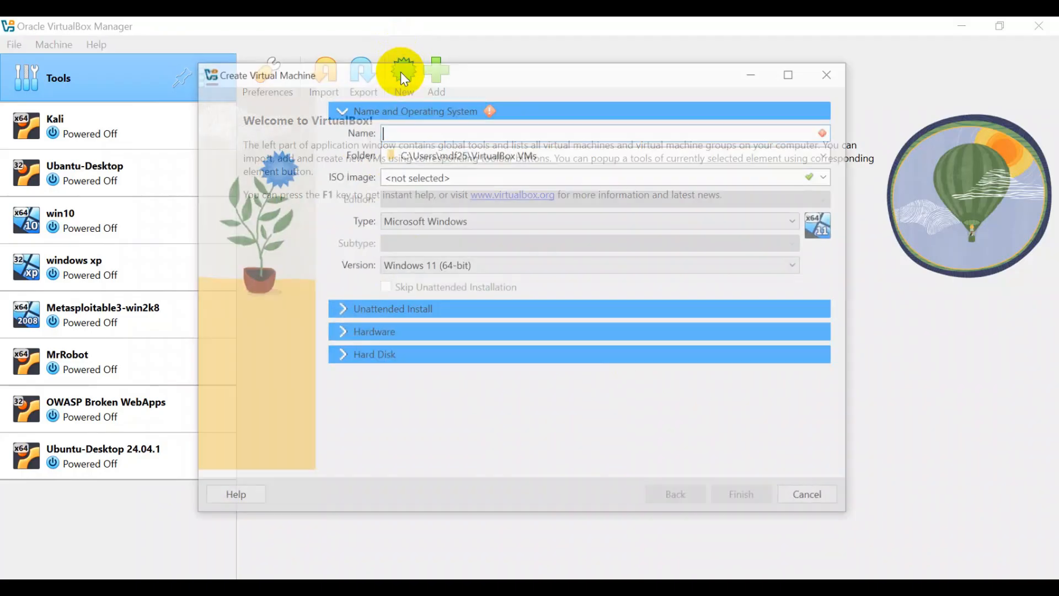
{"action": "left_click_drag", "start_coordinate": [574, 74], "coordinate": [545, 66]}
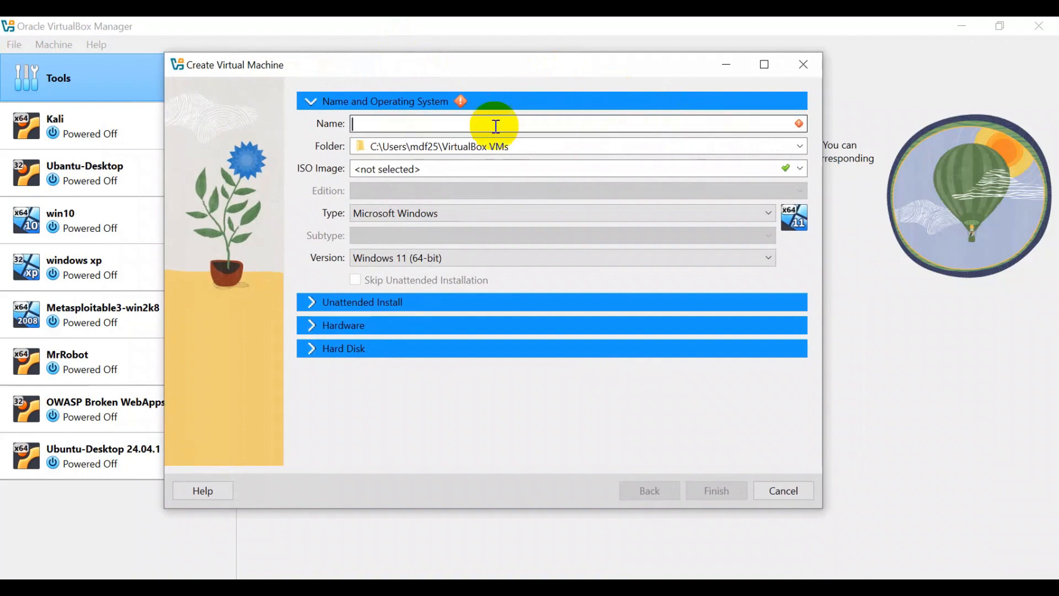
{"action": "type", "text": "Pa"}
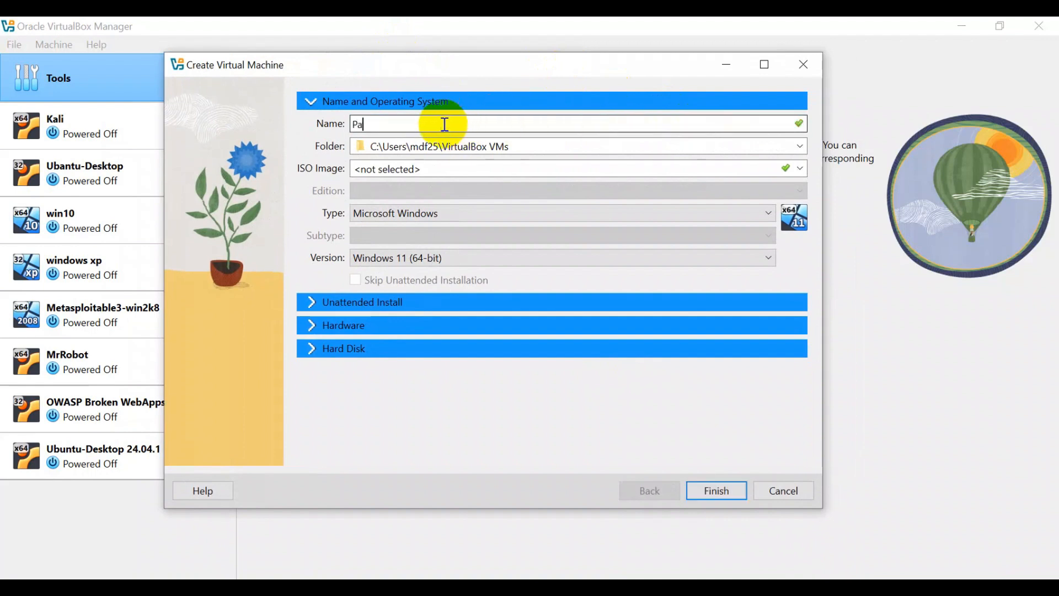
{"action": "type", "text": "rrotOS"}
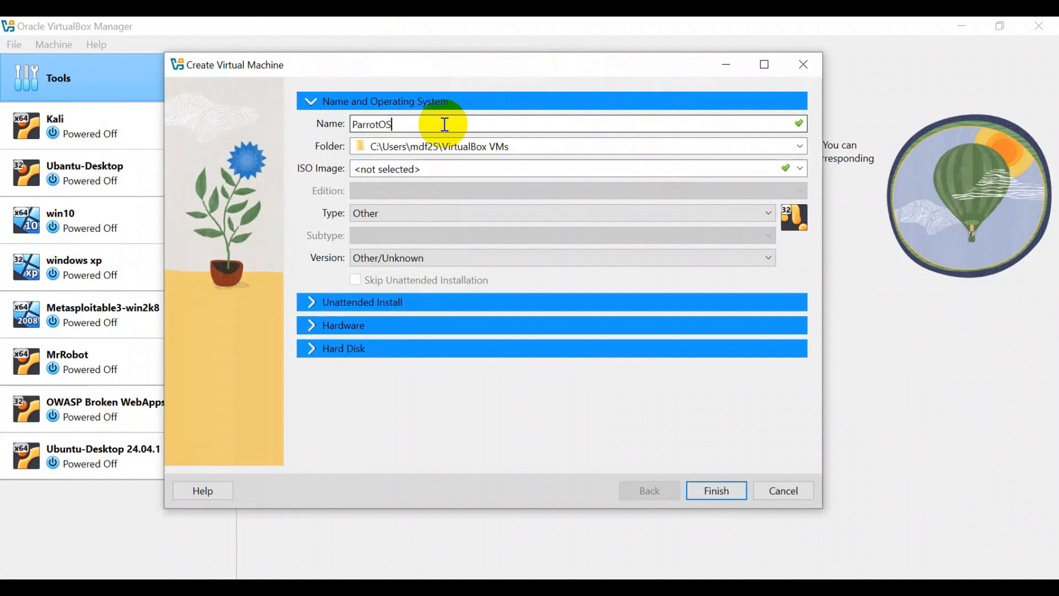
{"action": "key", "text": "Tab"}
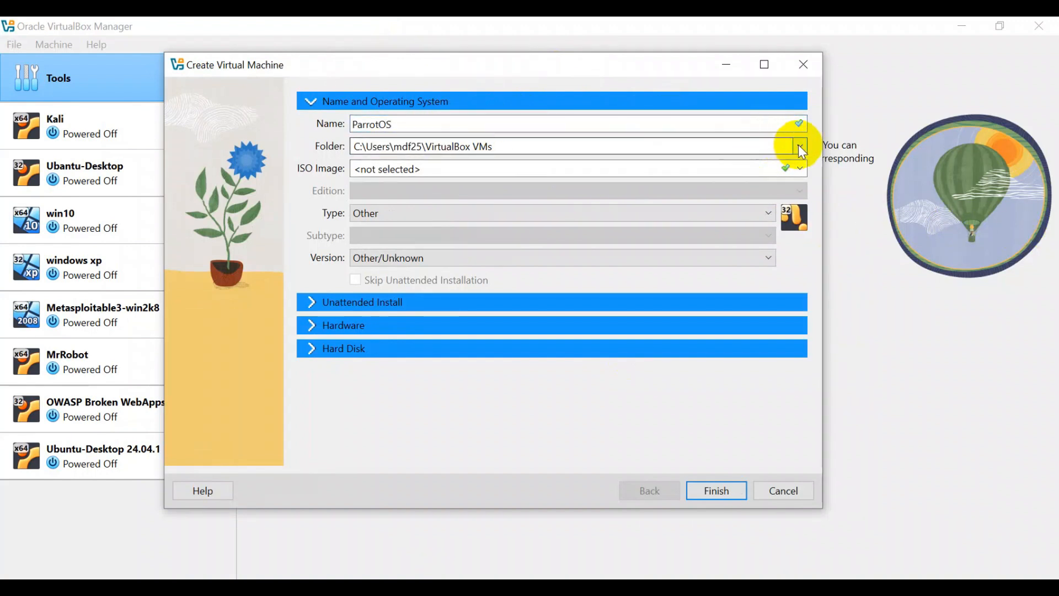
{"action": "left_click", "coordinate": [801, 147]}
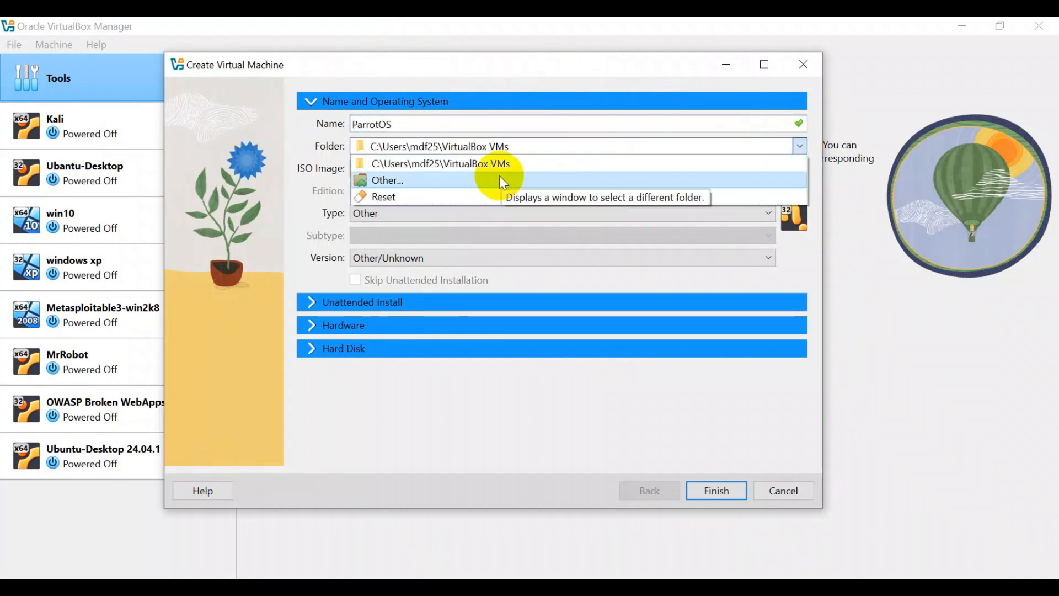
- Browse to the VM folder on the New Volume (D:) drive
{"action": "left_click", "coordinate": [392, 179]}
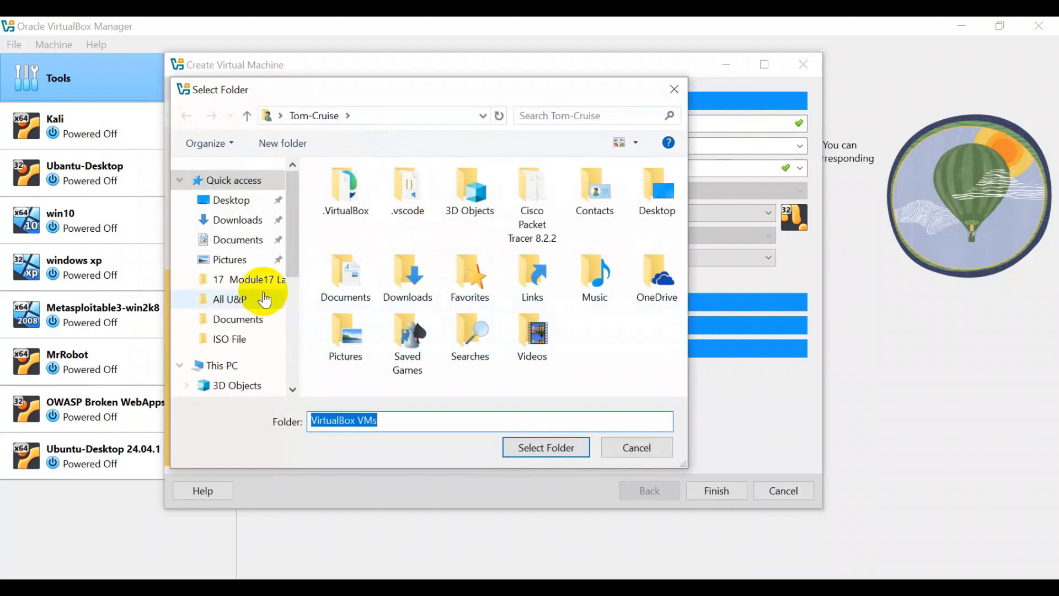
{"action": "left_click", "coordinate": [232, 372]}
{"action": "scroll", "coordinate": [383, 276], "scroll_direction": "down", "scroll_amount": 3}
{"action": "double_click", "coordinate": [397, 307]}
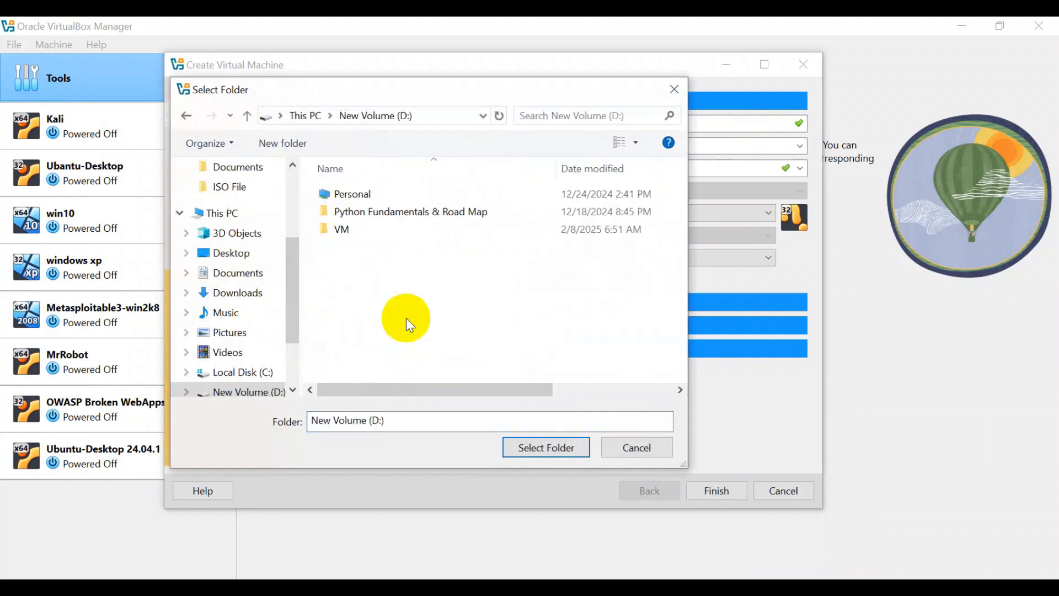
{"action": "left_click", "coordinate": [352, 230]}
{"action": "double_click", "coordinate": [351, 230]}
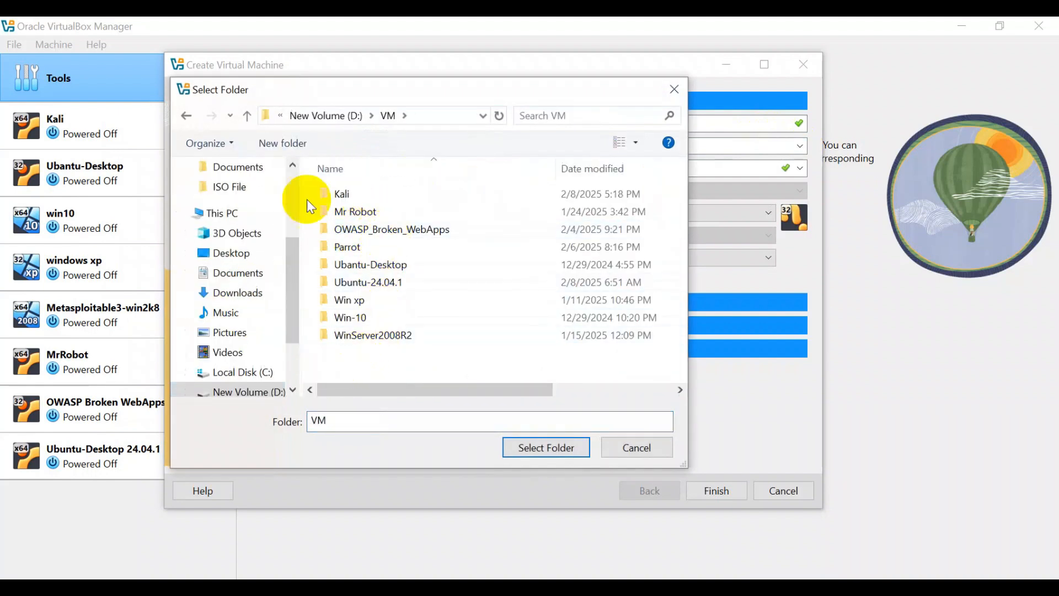
- Create a ParrotOS folder in D:\VM and select it as the machine folder
{"action": "right_click", "coordinate": [353, 347]}
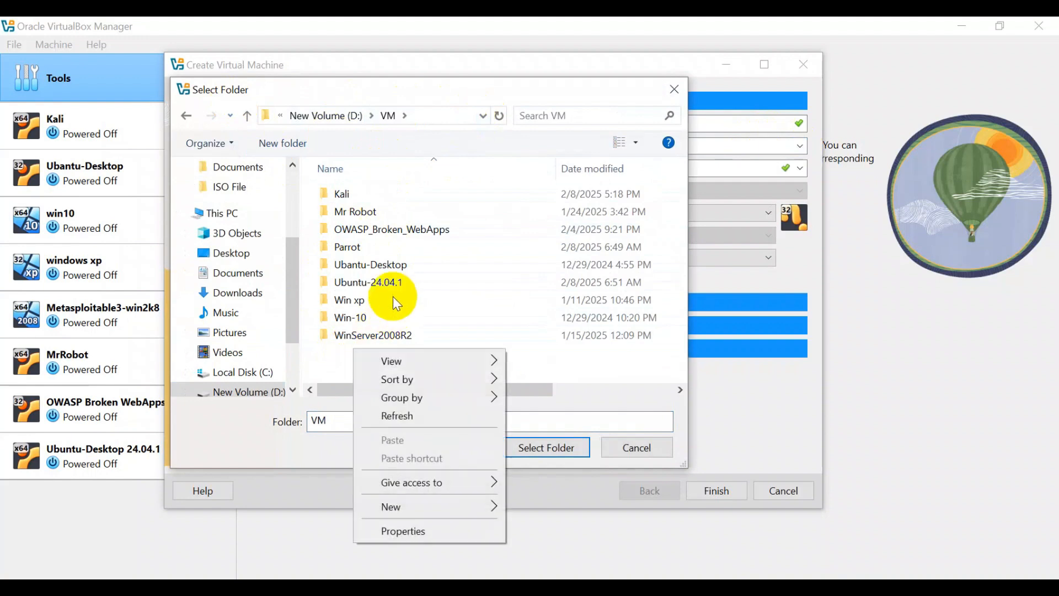
{"action": "mouse_move", "coordinate": [410, 505]}
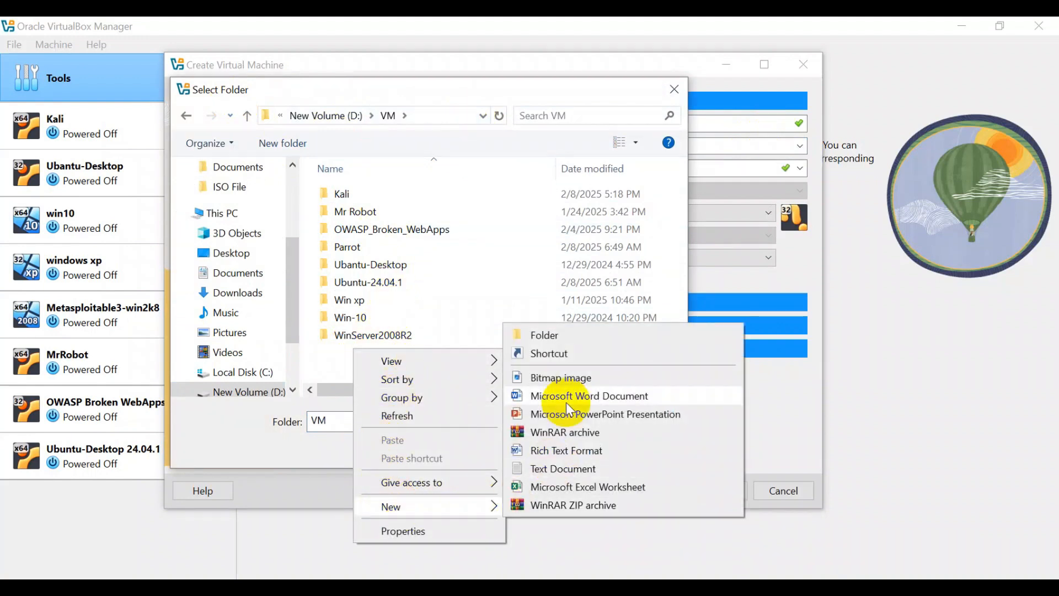
{"action": "left_click", "coordinate": [551, 334]}
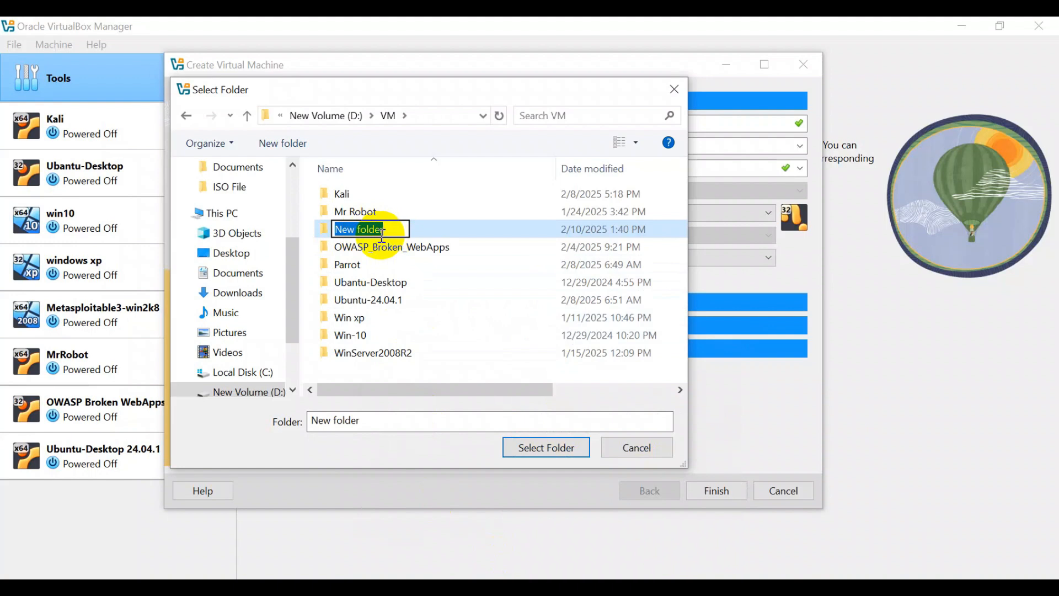
{"action": "type", "text": "ParrotOS"}
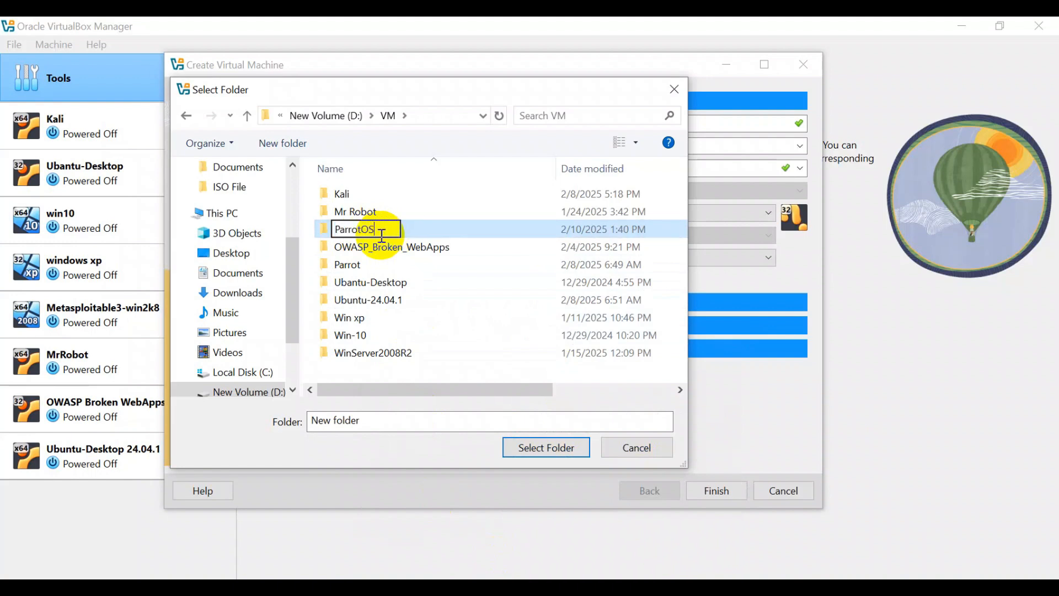
{"action": "left_click", "coordinate": [388, 372]}
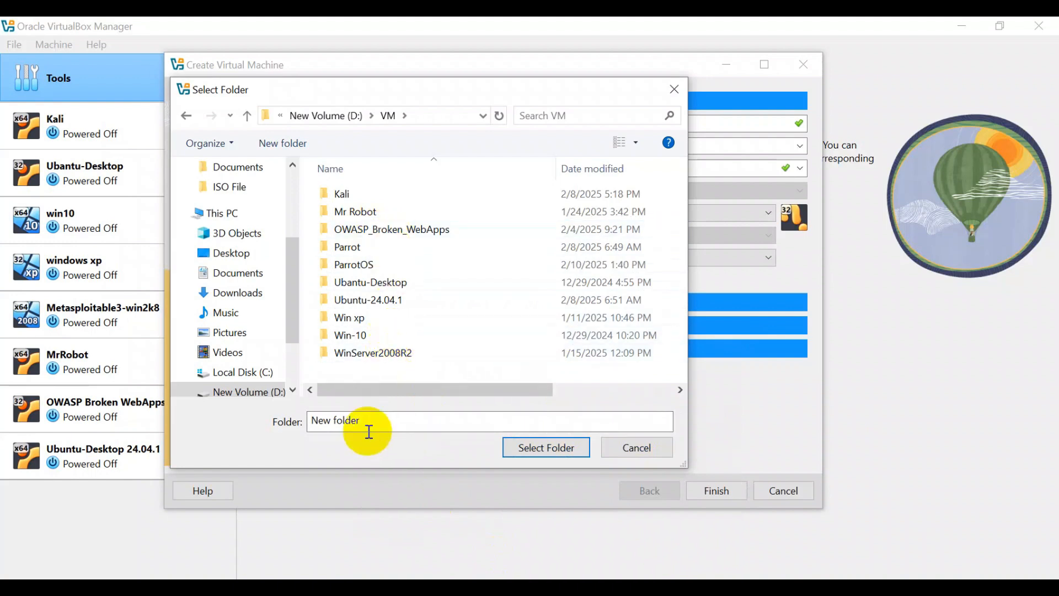
{"action": "left_click", "coordinate": [354, 265]}
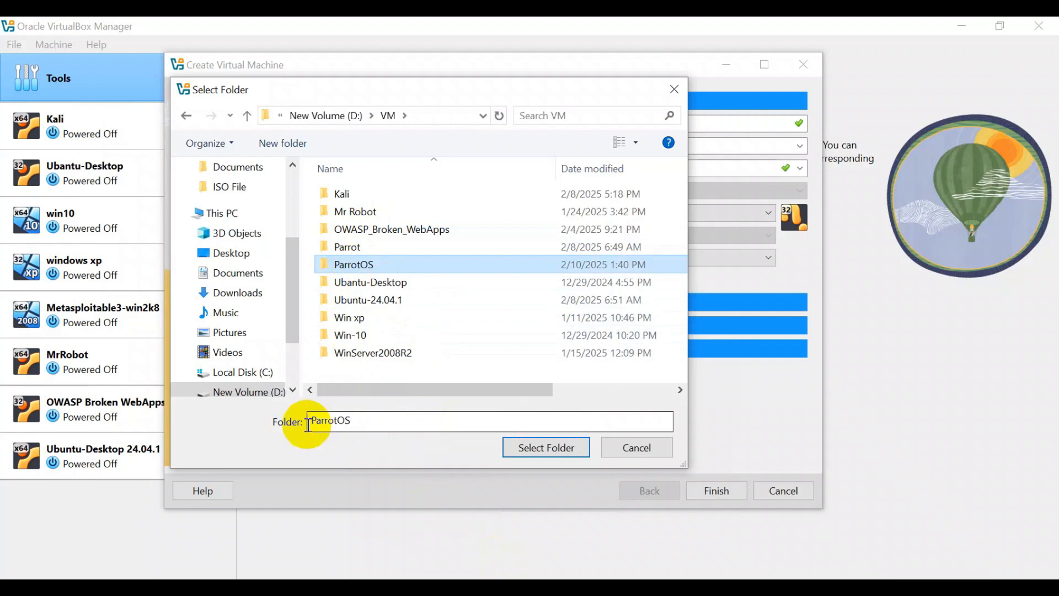
{"action": "left_click", "coordinate": [552, 444]}
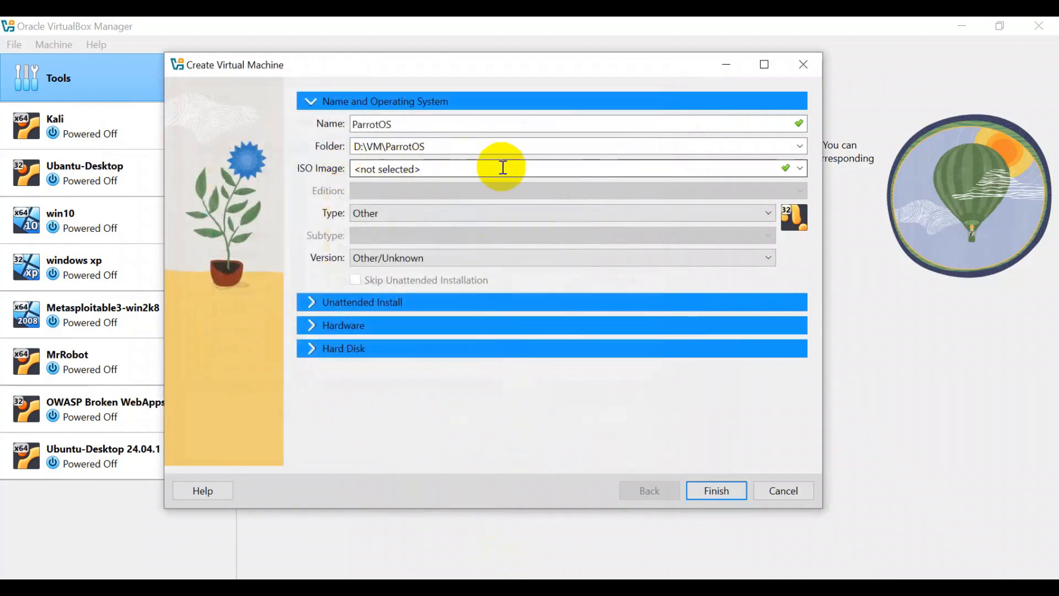
- Attach Parrot-security-6.3.2_amd64.iso as the installer image, detected as Linux Debian (64-bit)
{"action": "left_click", "coordinate": [803, 169]}
{"action": "left_click", "coordinate": [389, 201]}
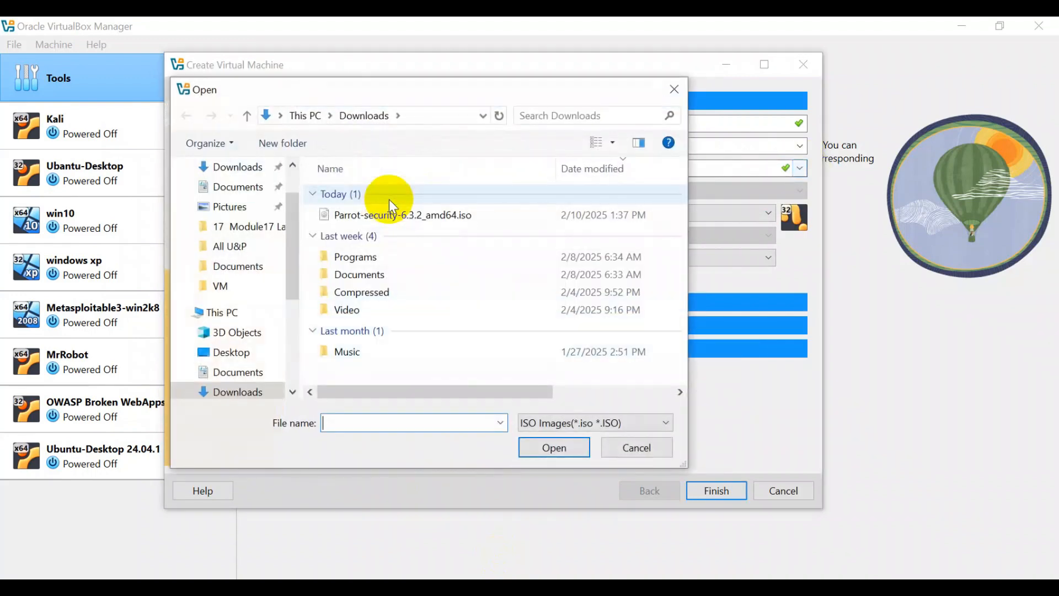
{"action": "left_click", "coordinate": [391, 216]}
{"action": "left_click", "coordinate": [548, 452]}
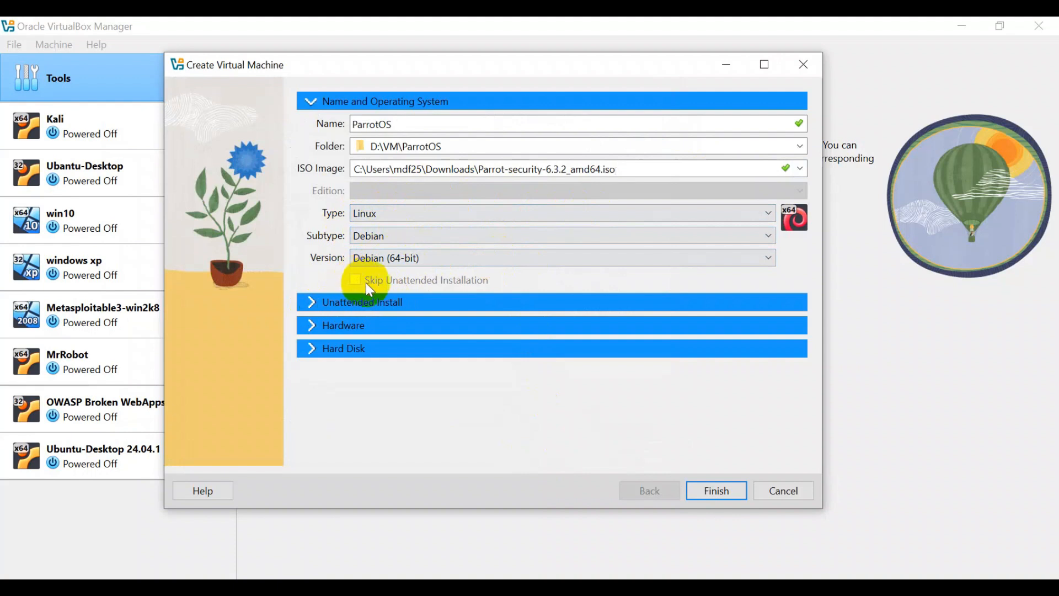
{"action": "left_click", "coordinate": [313, 324]}
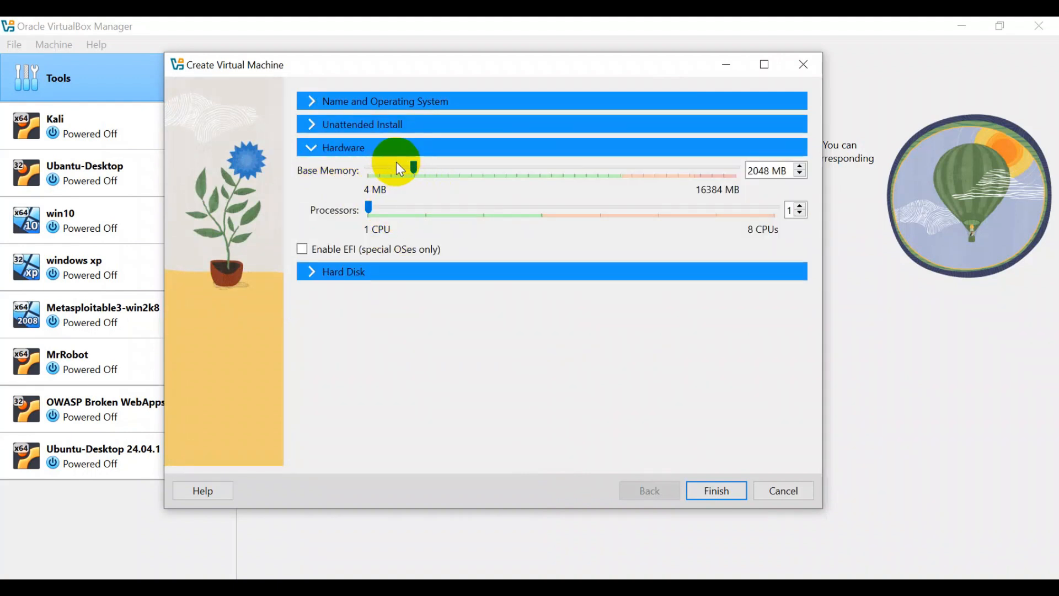
- Set base memory to 8192 MB, 2 processors, and a 120.80 GB ParrotOS.vdi disk
{"action": "left_click_drag", "start_coordinate": [414, 166], "coordinate": [460, 174]}
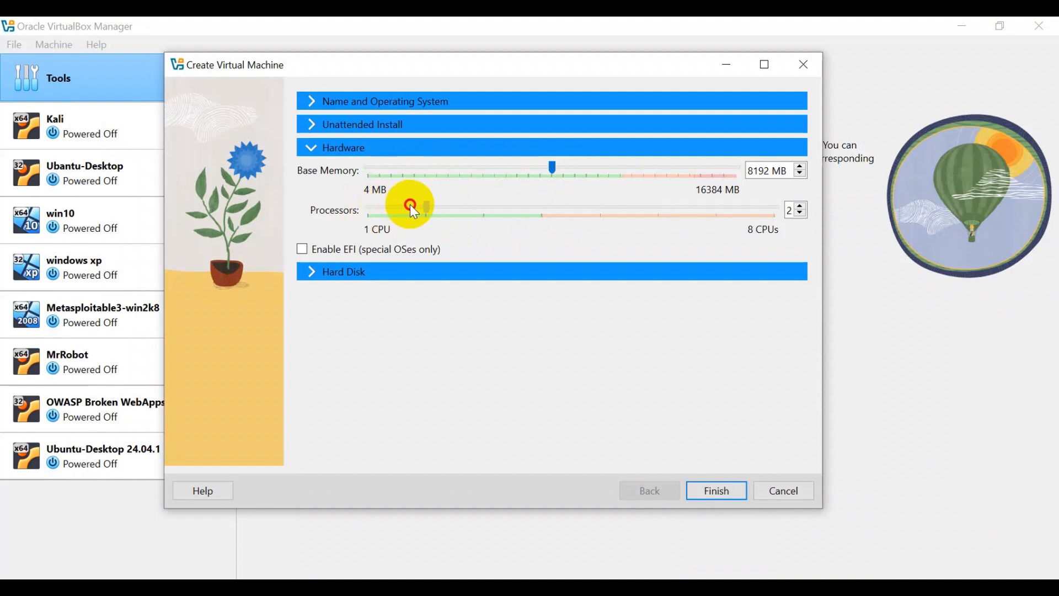
{"action": "left_click", "coordinate": [324, 283]}
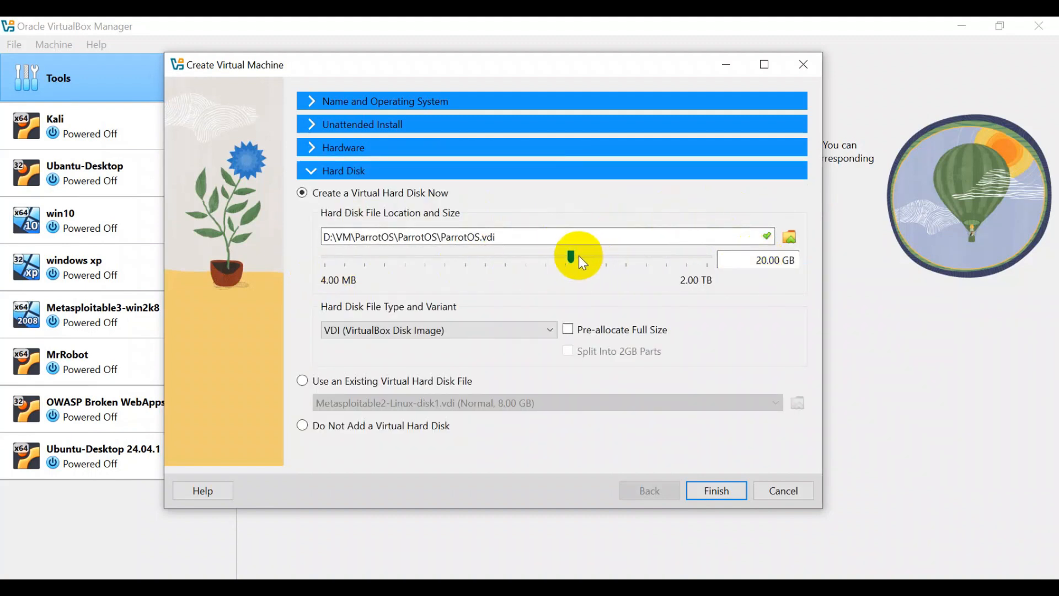
{"action": "left_click_drag", "start_coordinate": [579, 257], "coordinate": [628, 257]}
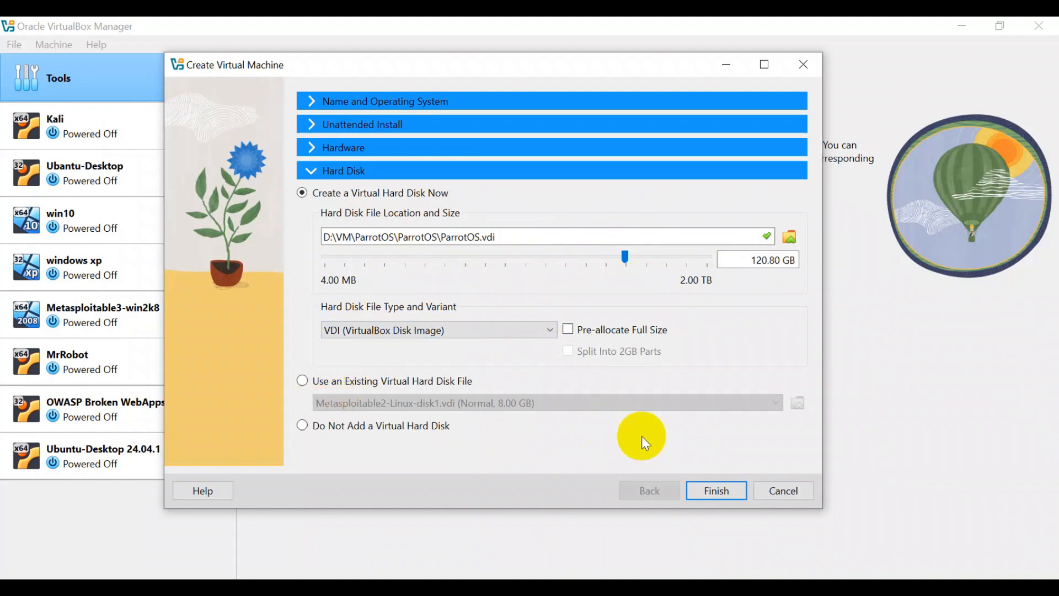
- Finish creating the ParrotOS machine and attach its network adapter as Bridged Adapter
{"action": "left_click", "coordinate": [719, 491]}
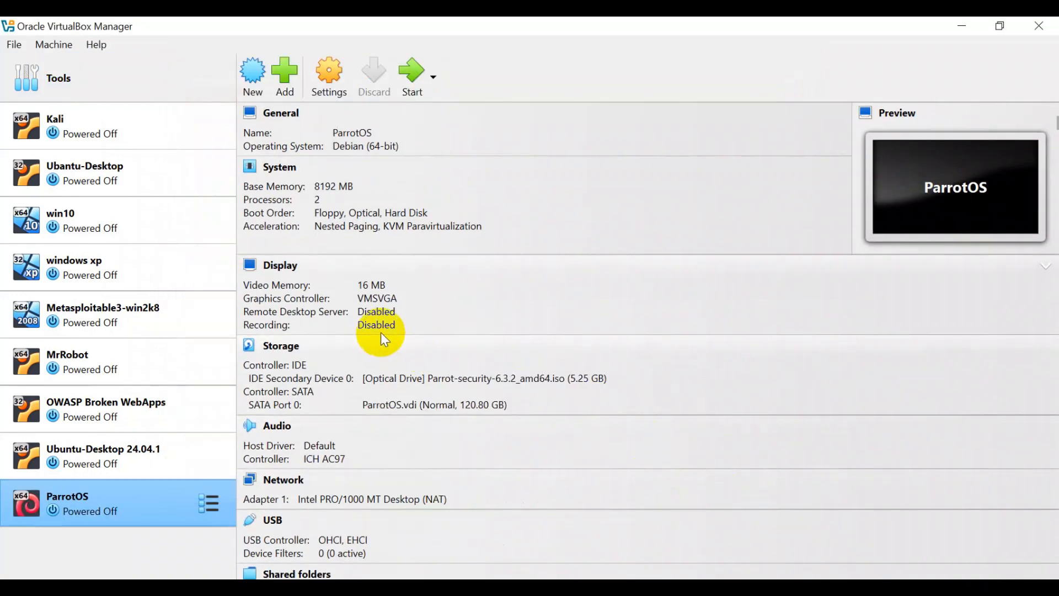
{"action": "scroll", "coordinate": [391, 313], "scroll_direction": "down", "scroll_amount": 1}
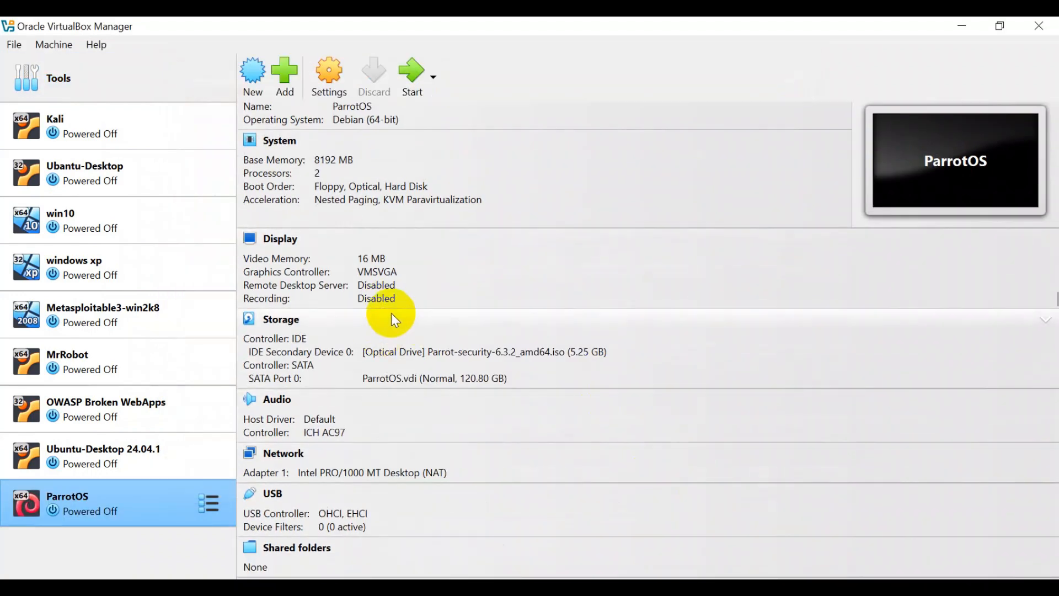
{"action": "left_click", "coordinate": [278, 453]}
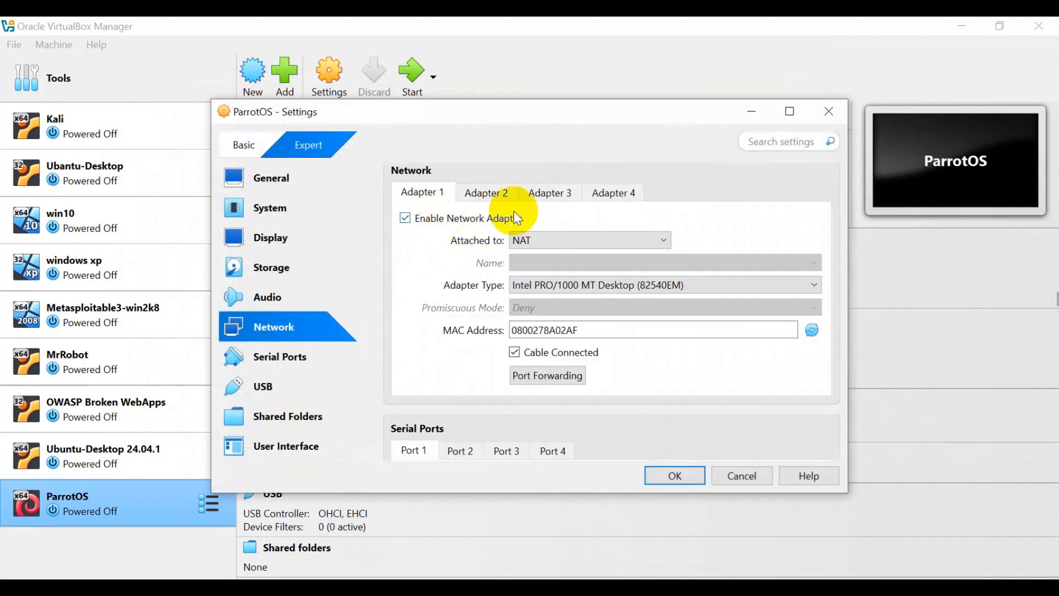
{"action": "left_click", "coordinate": [558, 238]}
{"action": "left_click", "coordinate": [546, 271]}
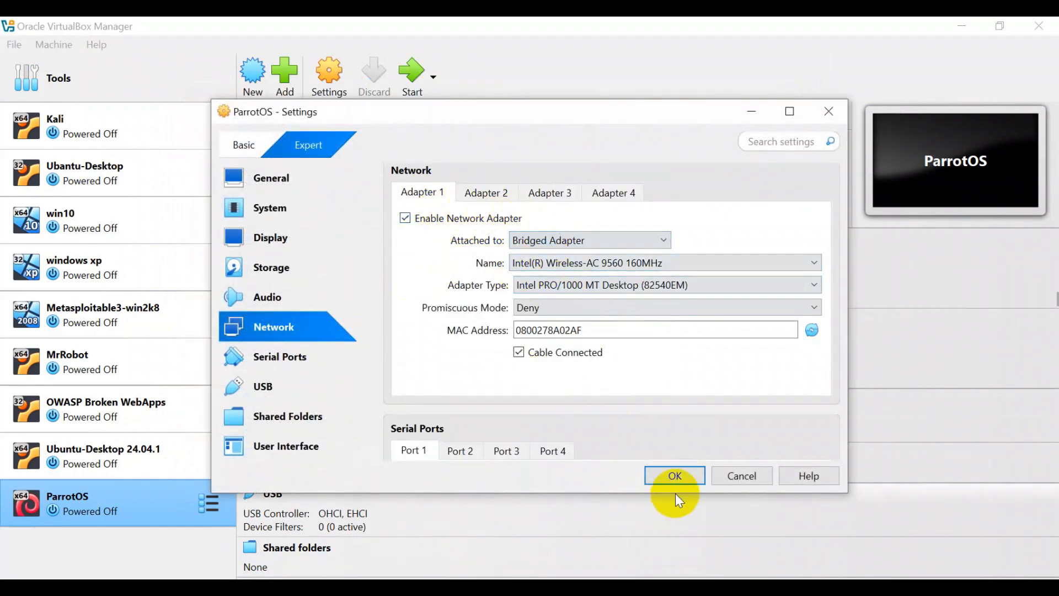
{"action": "left_click", "coordinate": [677, 475]}
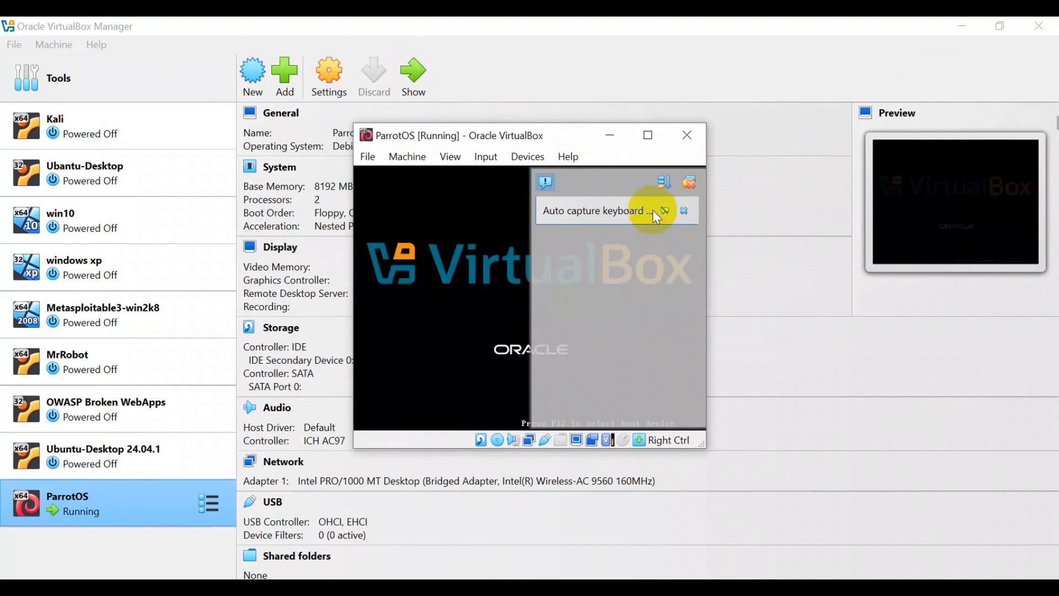
- Maximize the ParrotOS window and boot the Try / Install live session
{"action": "left_click", "coordinate": [648, 135]}
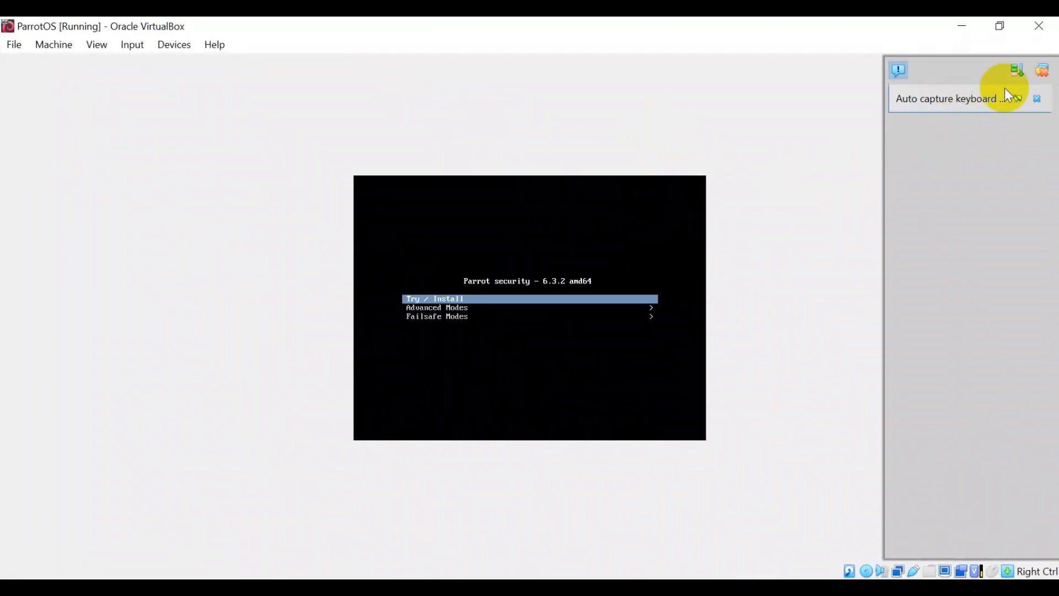
{"action": "left_click", "coordinate": [1041, 71]}
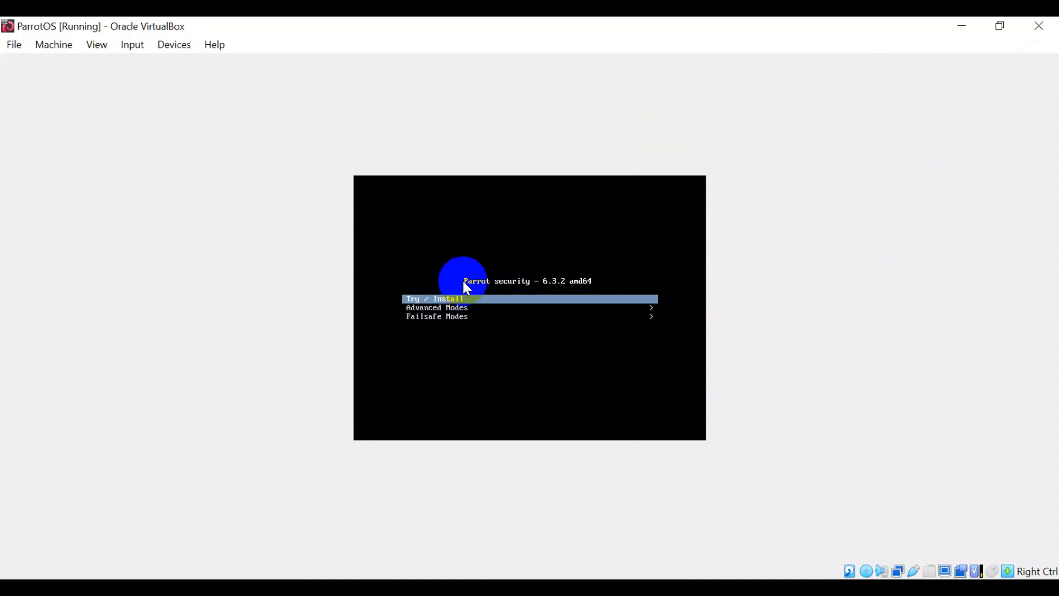
{"action": "key", "text": "Return"}
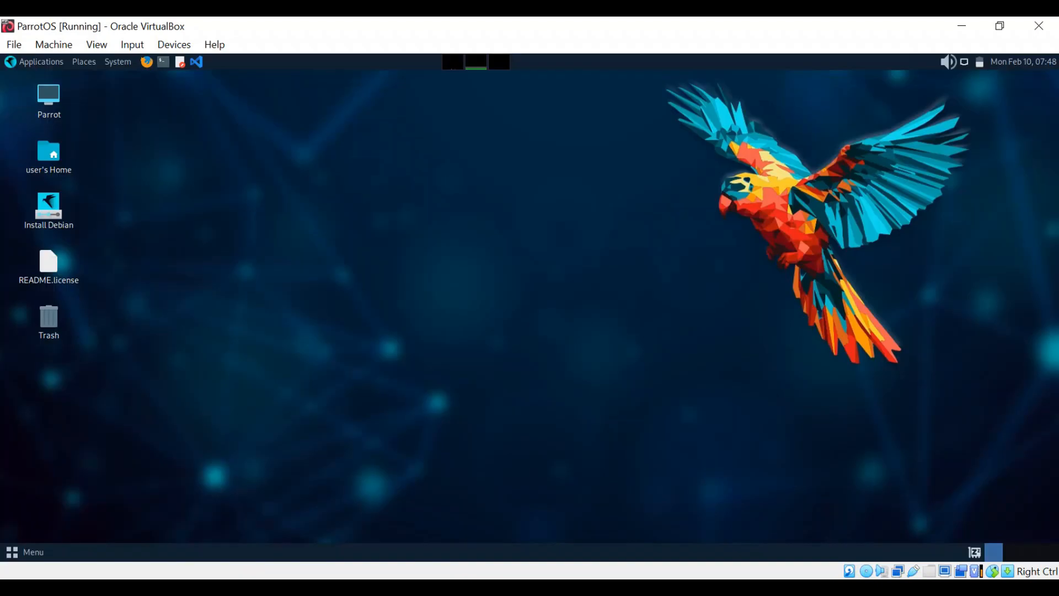
- Launch Install Debian, cancel it, and relaunch it to the American English Welcome page
{"action": "right_click", "coordinate": [47, 214]}
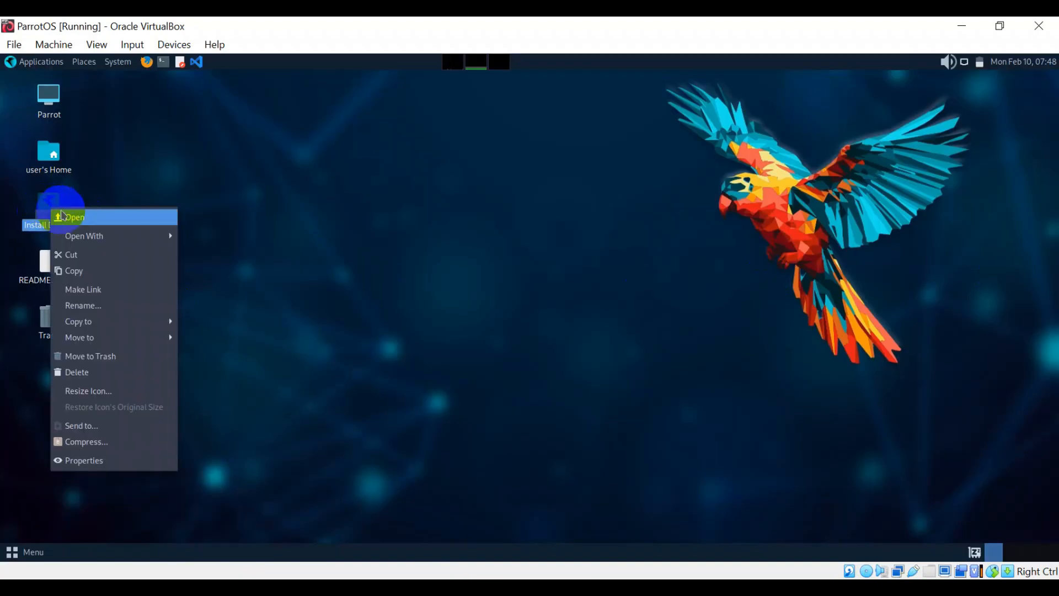
{"action": "left_click", "coordinate": [68, 216]}
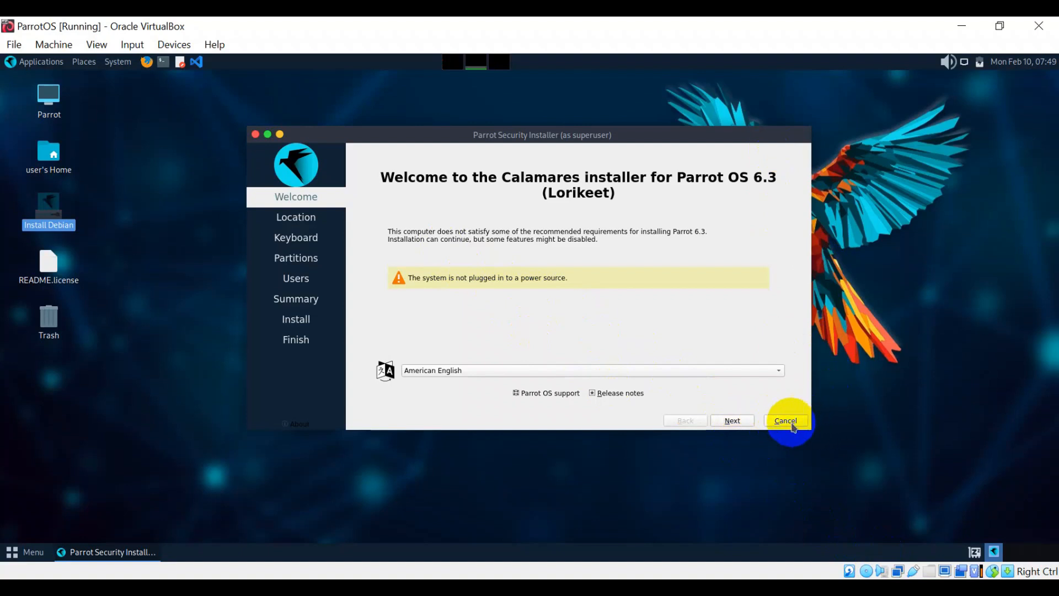
{"action": "left_click", "coordinate": [786, 420]}
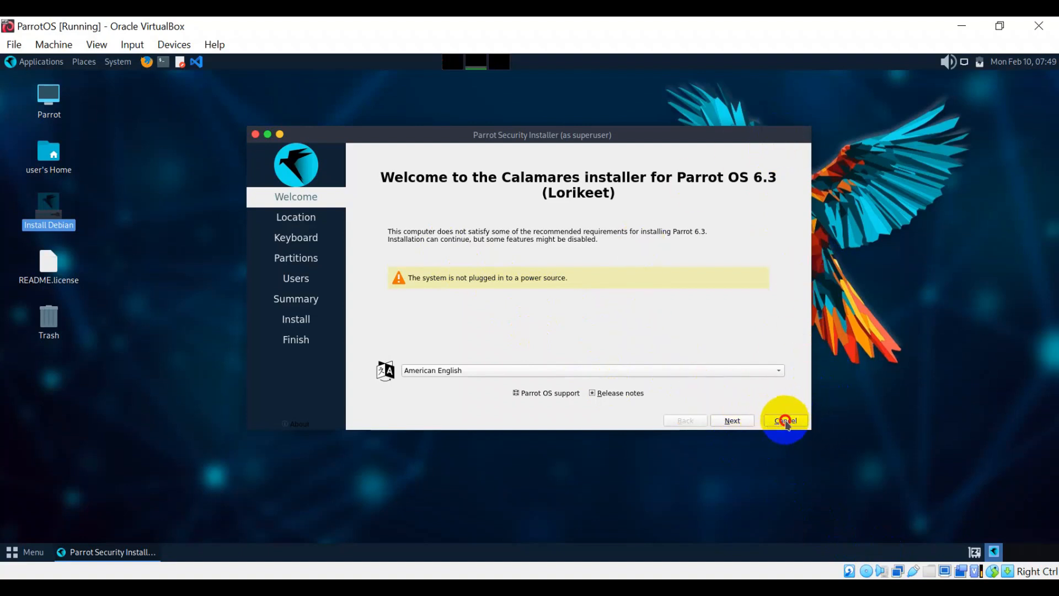
{"action": "left_click", "coordinate": [566, 276]}
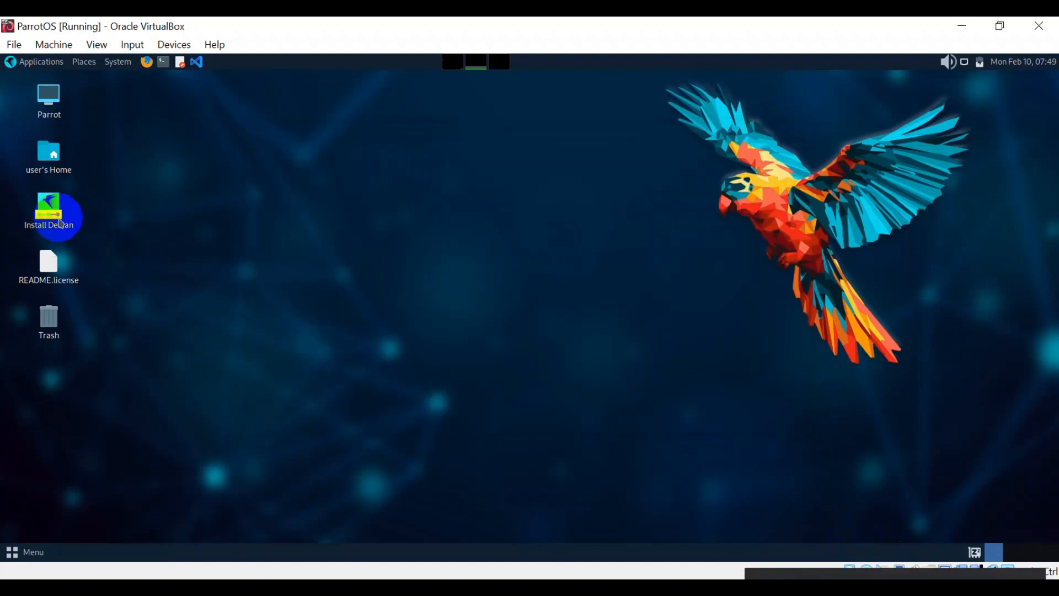
{"action": "right_click", "coordinate": [48, 208]}
{"action": "left_click", "coordinate": [74, 217]}
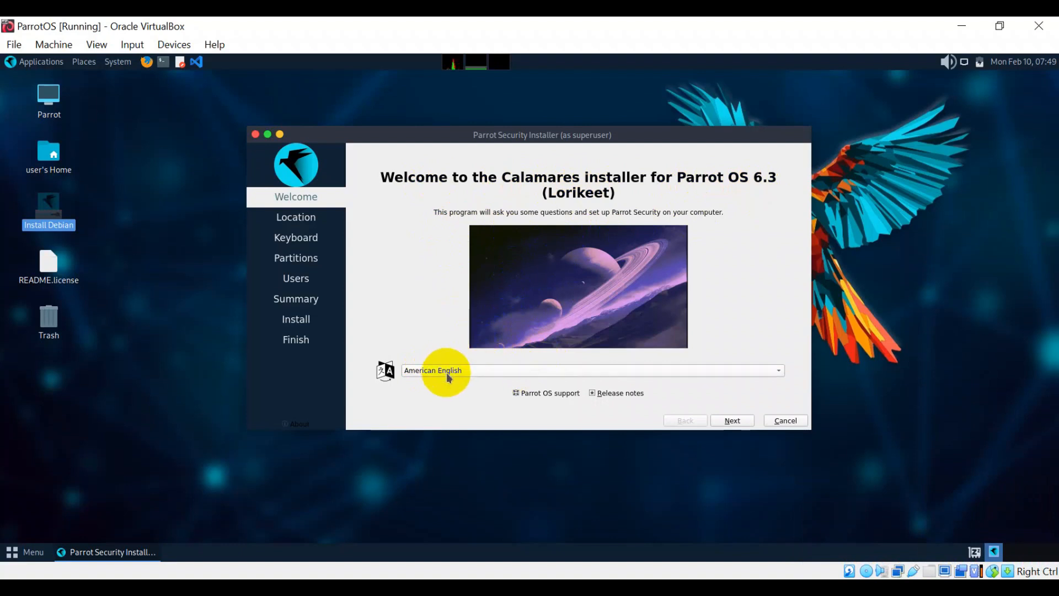
- Continue past Welcome and choose region Asia with zone Dhaka on the Location page
{"action": "left_click", "coordinate": [742, 427]}
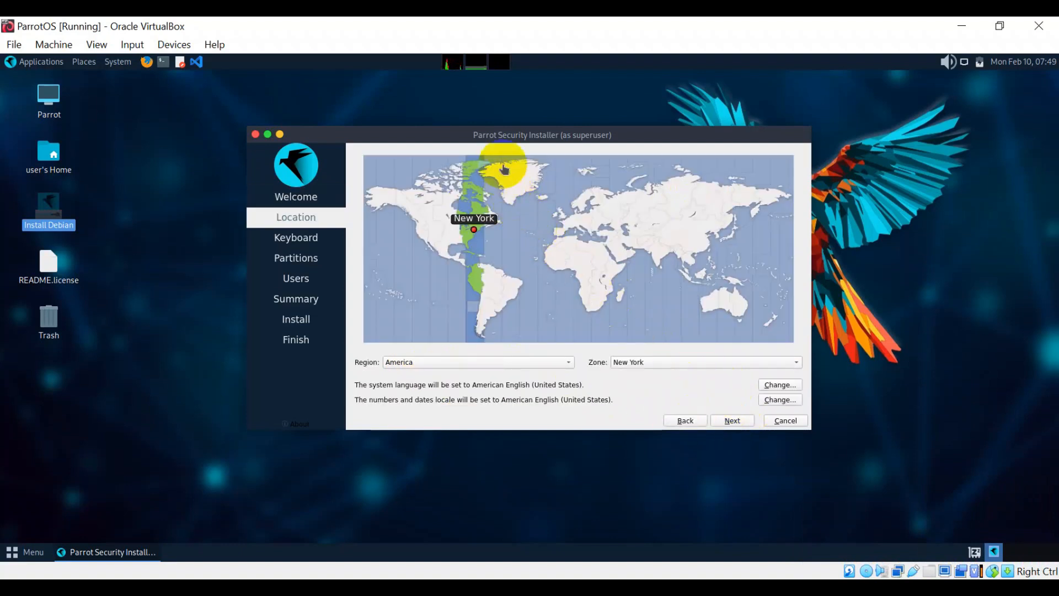
{"action": "left_click", "coordinate": [511, 361]}
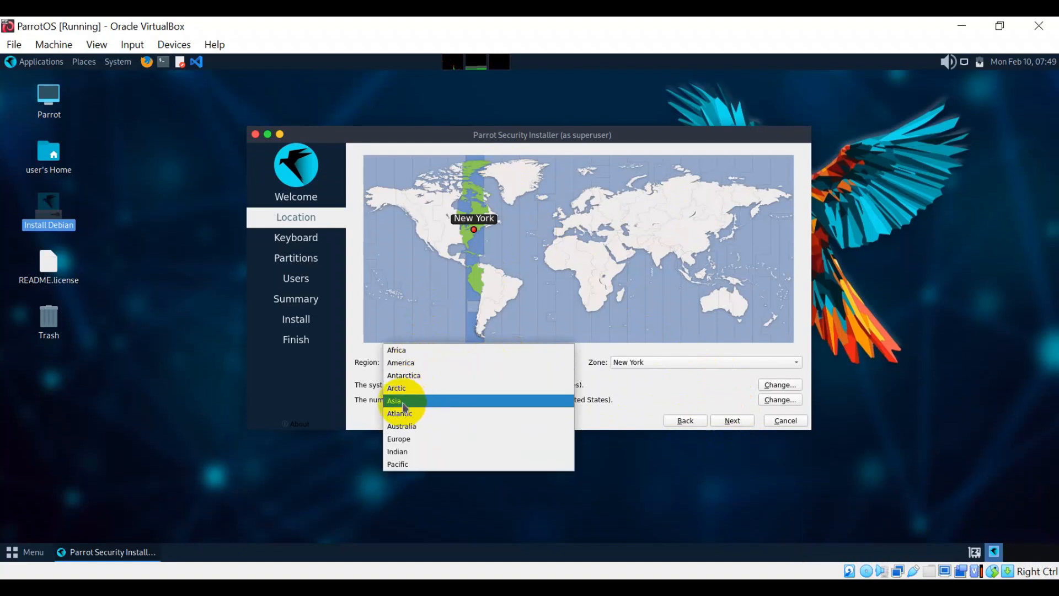
{"action": "left_click", "coordinate": [415, 401]}
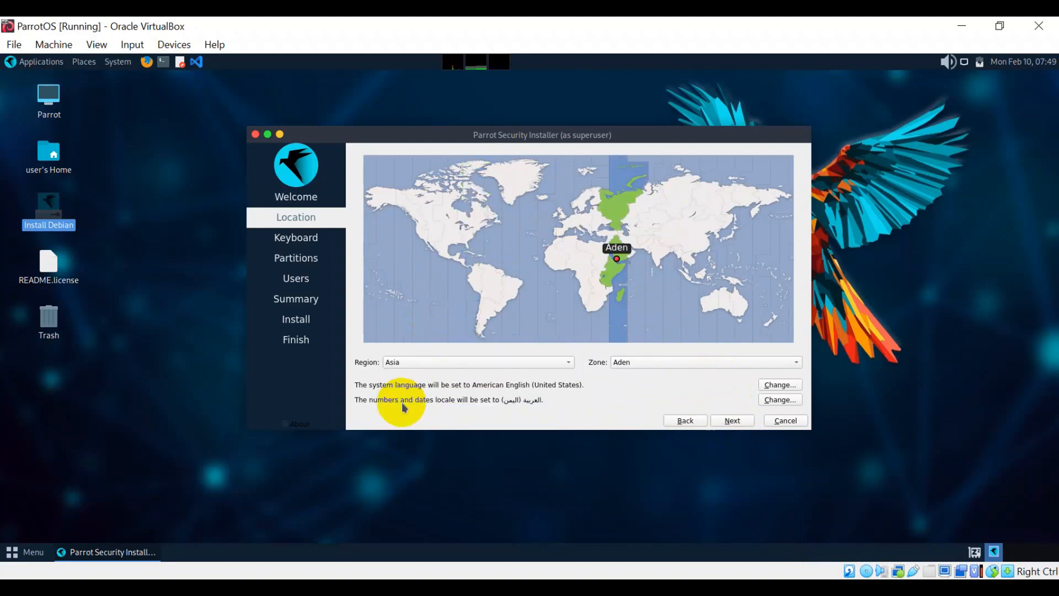
{"action": "left_click", "coordinate": [628, 362]}
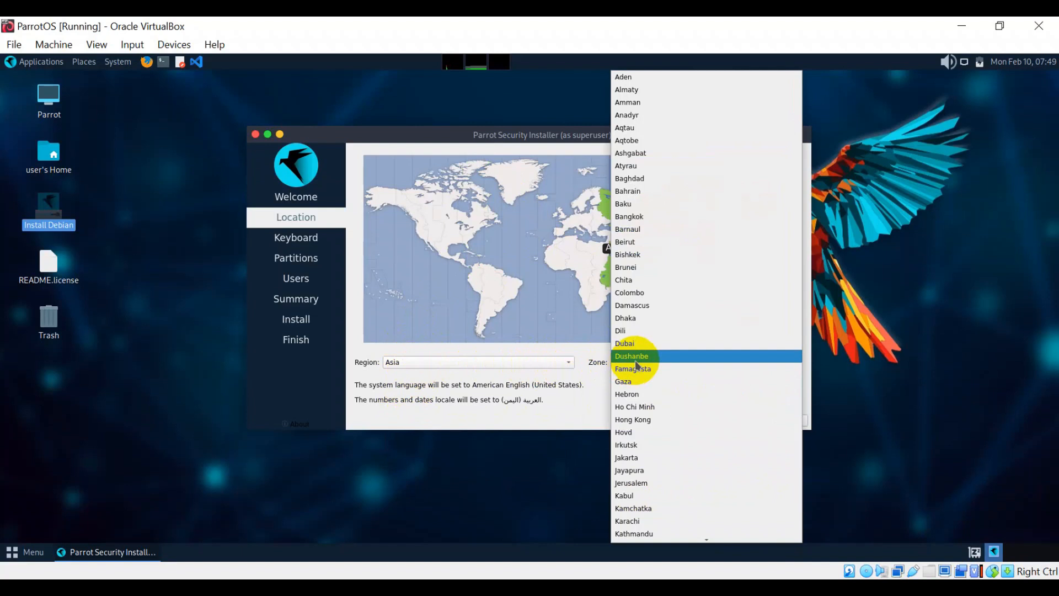
{"action": "left_click", "coordinate": [632, 319]}
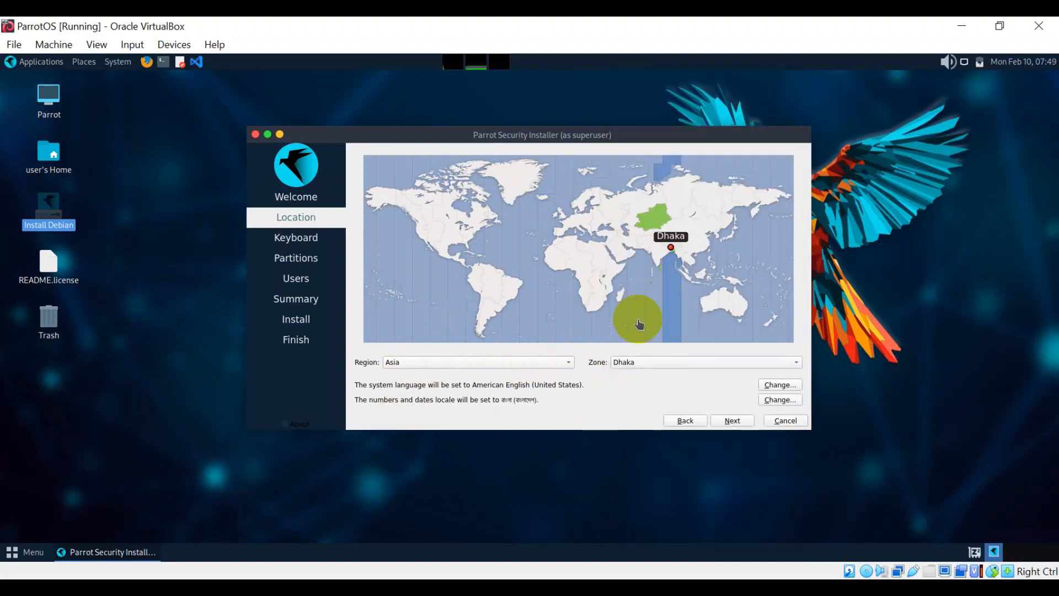
- Accept the default US keyboard, choose Erase disk partitioning, and continue to Users
{"action": "left_click", "coordinate": [732, 420]}
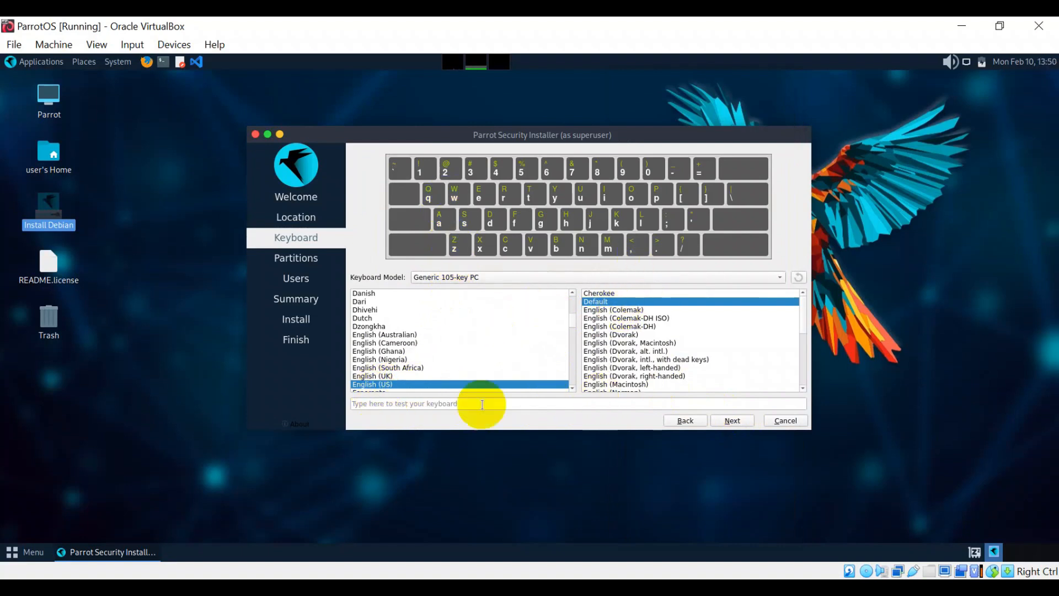
{"action": "left_click", "coordinate": [740, 424]}
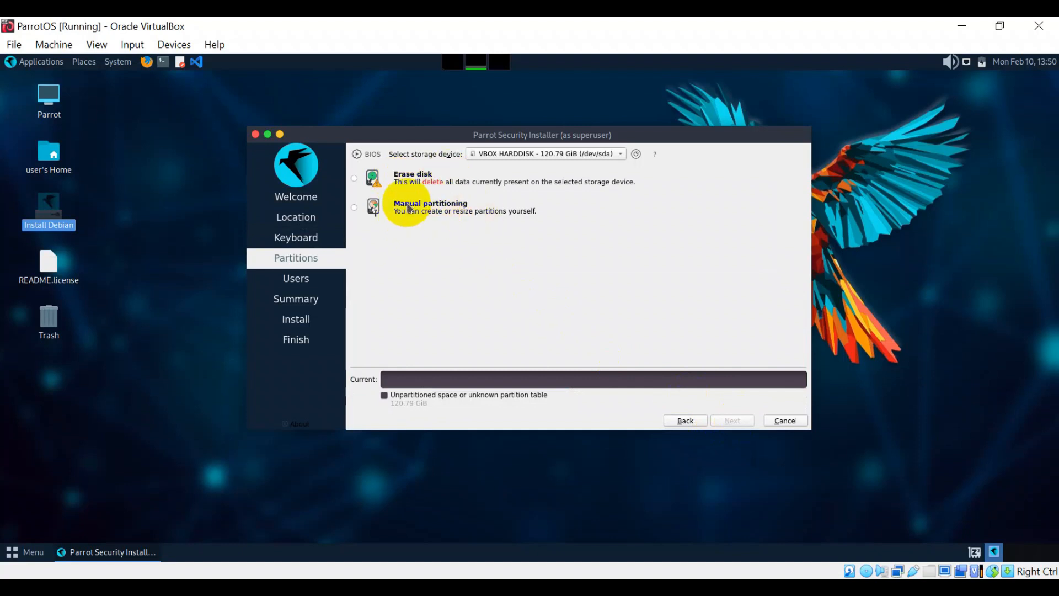
{"action": "left_click", "coordinate": [426, 181]}
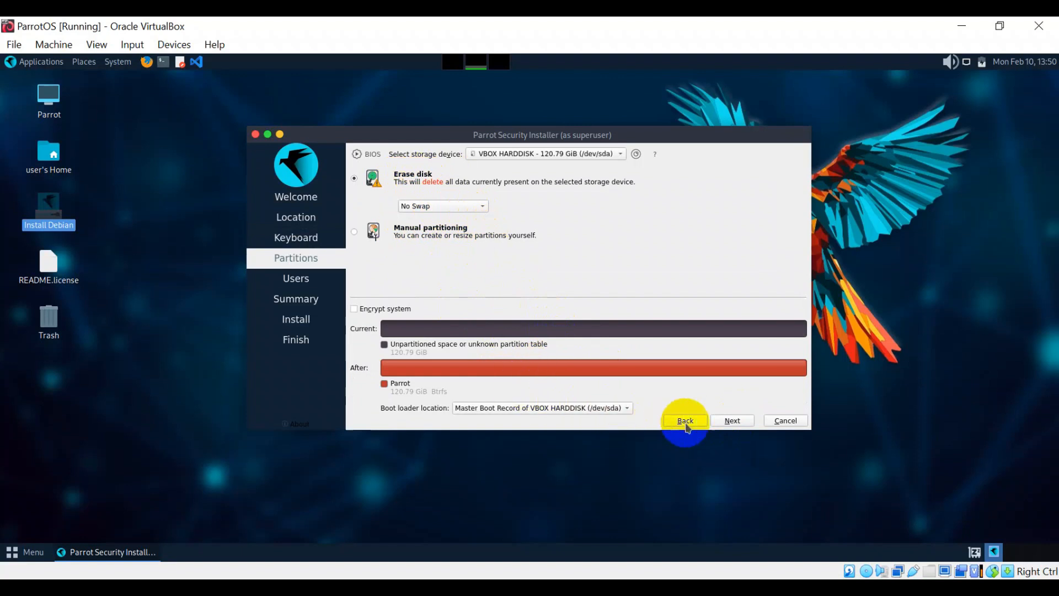
{"action": "left_click", "coordinate": [736, 420]}
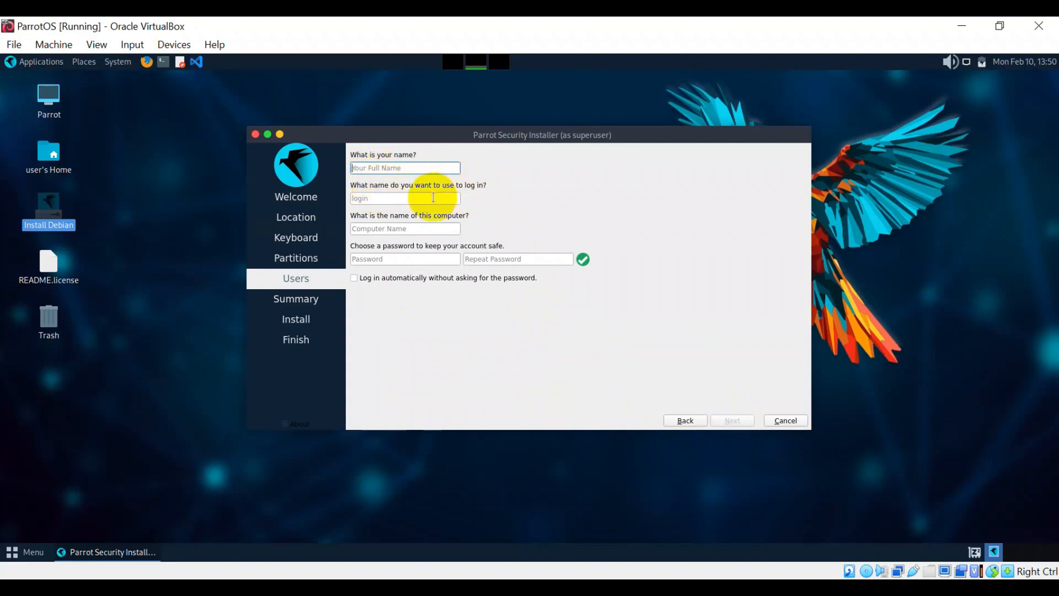
- Enter the user's full name, retyping it in capitals, and check the login field
{"action": "left_click", "coordinate": [439, 228]}
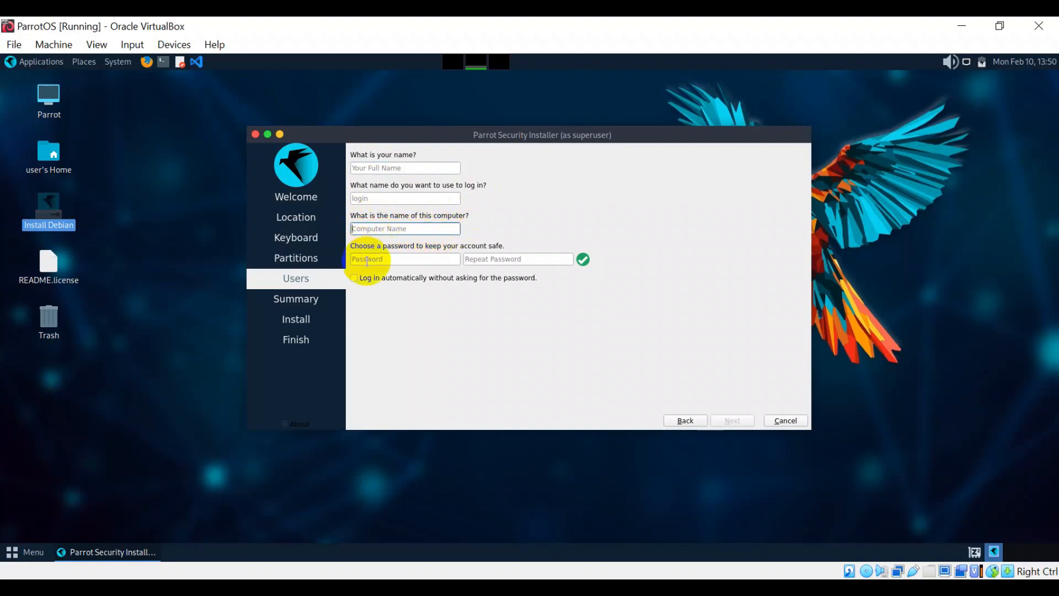
{"action": "left_click", "coordinate": [362, 169]}
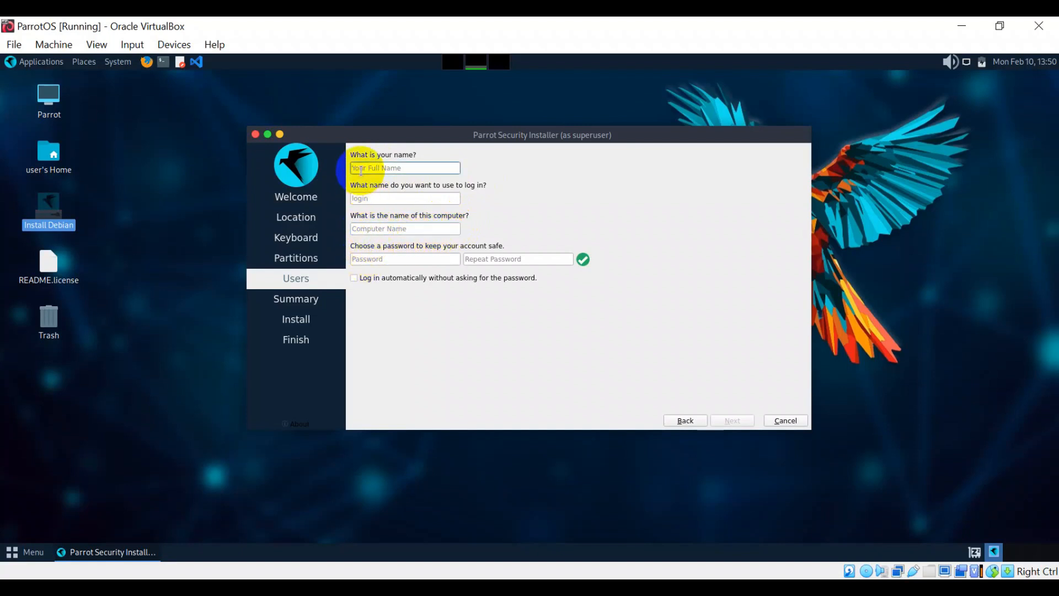
{"action": "type", "text": "Tom"}
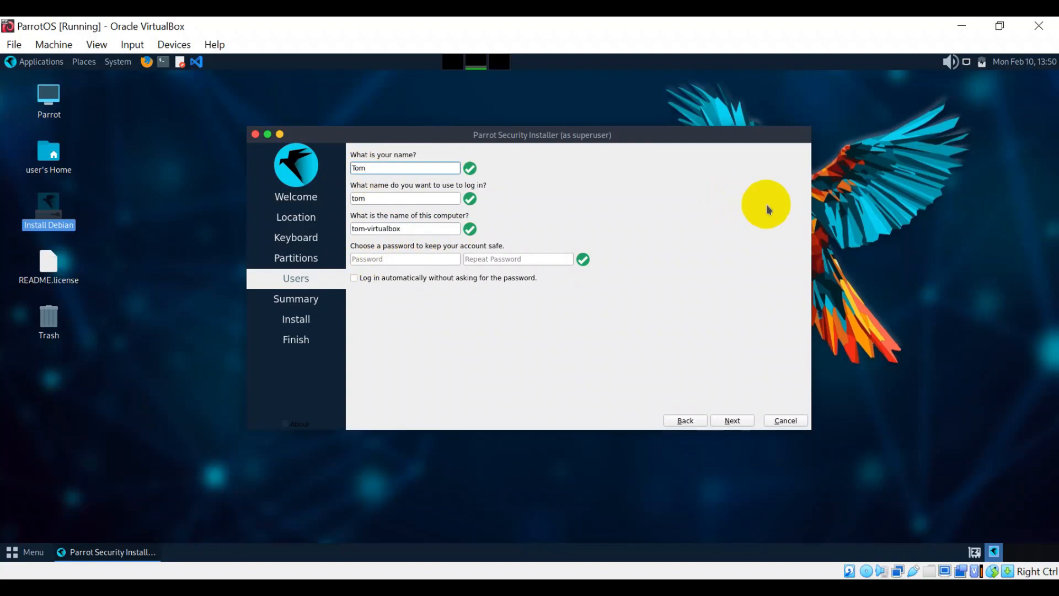
{"action": "key", "text": "BackSpace"}
{"action": "key", "text": "BackSpace"}
{"action": "type", "text": "OM Cruise"}
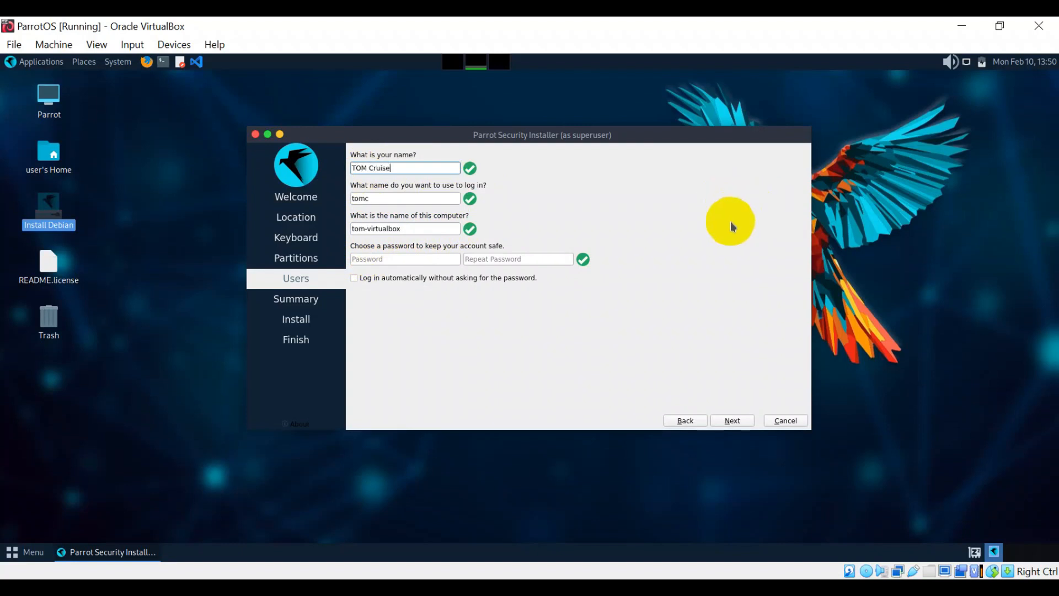
{"action": "left_click", "coordinate": [384, 197]}
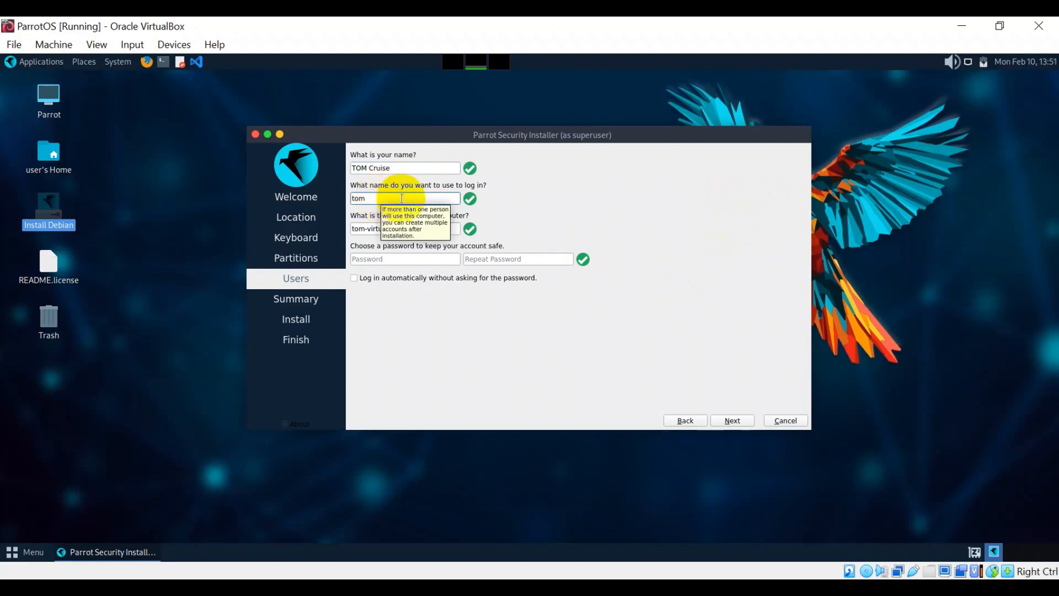
- Shorten the computer name, set and confirm the account password, and continue to Summary
{"action": "left_click", "coordinate": [408, 229]}
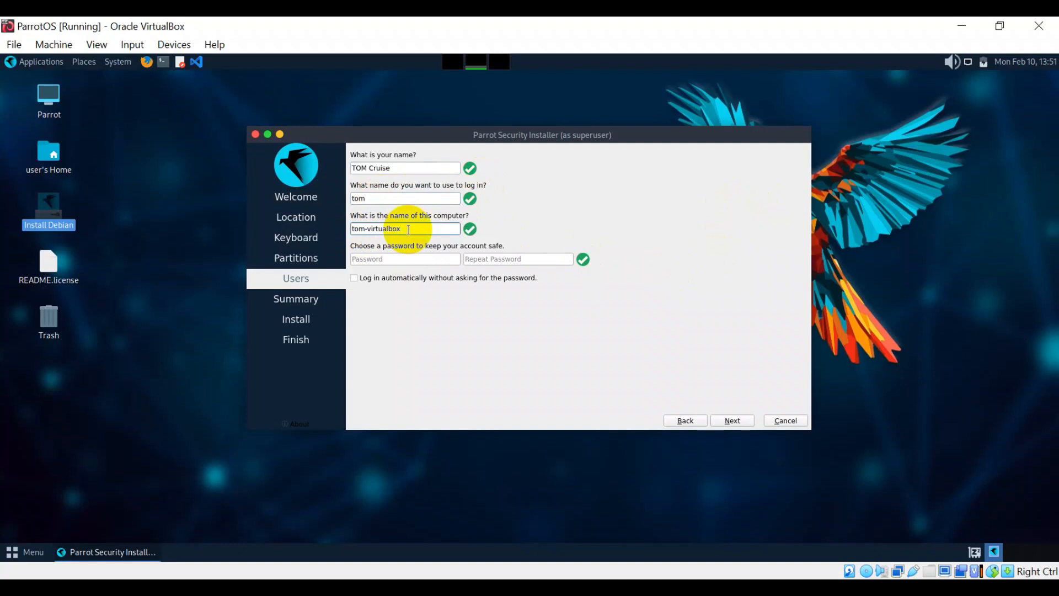
{"action": "key", "text": "BackSpace"}
{"action": "key", "text": "BackSpace"}
{"action": "key", "text": "BackSpace"}
{"action": "key", "text": "BackSpace"}
{"action": "key", "text": "BackSpace"}
{"action": "key", "text": "BackSpace"}
{"action": "key", "text": "BackSpace"}
{"action": "key", "text": "BackSpace"}
{"action": "key", "text": "BackSpace"}
{"action": "key", "text": "BackSpace"}
{"action": "type", "text": "cruise"}
{"action": "left_click", "coordinate": [417, 259]}
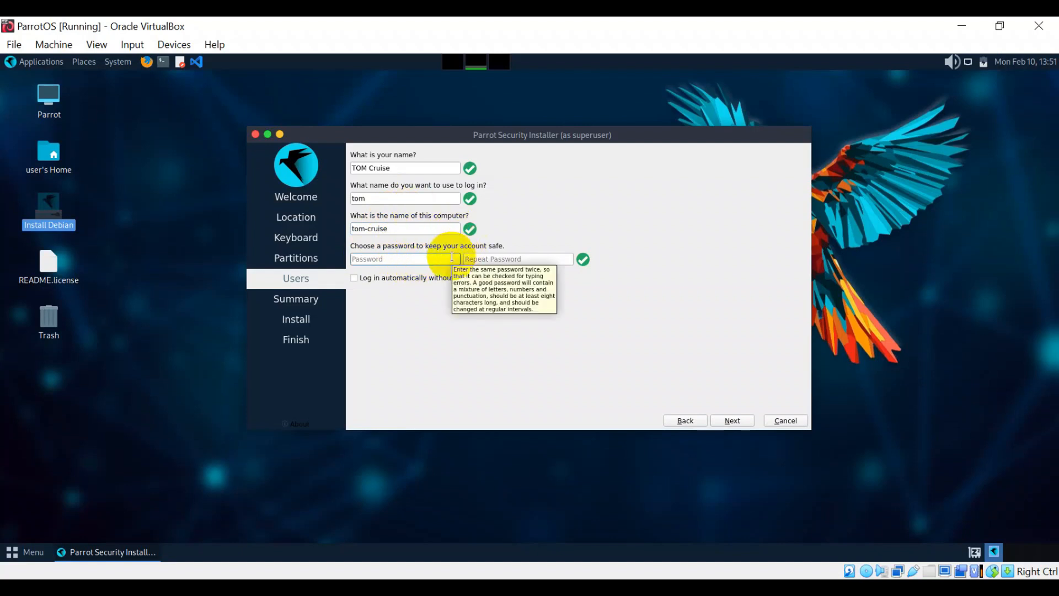
{"action": "type", "text": "123456"}
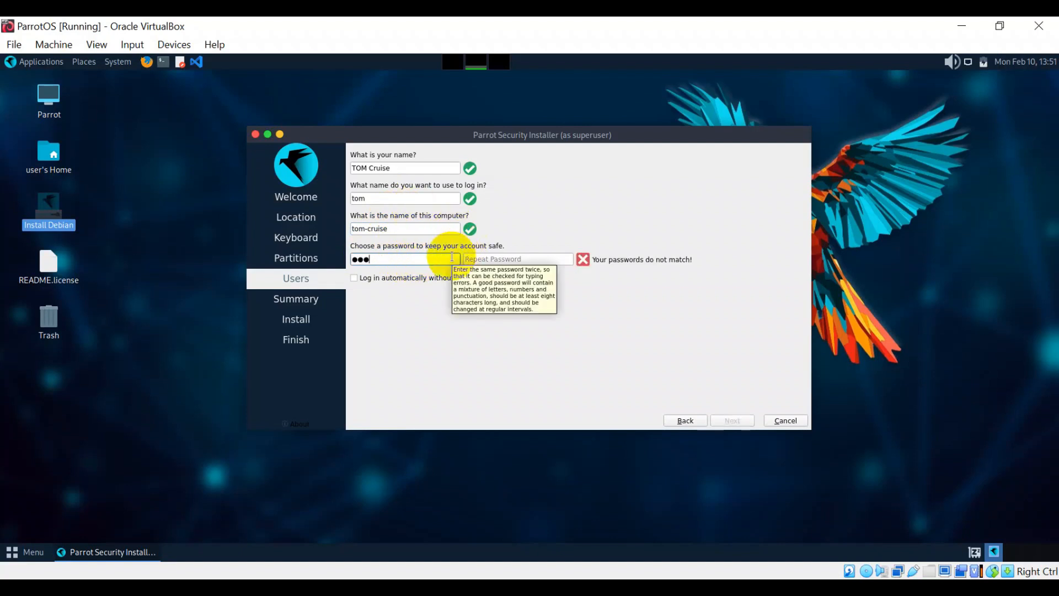
{"action": "left_click", "coordinate": [542, 262]}
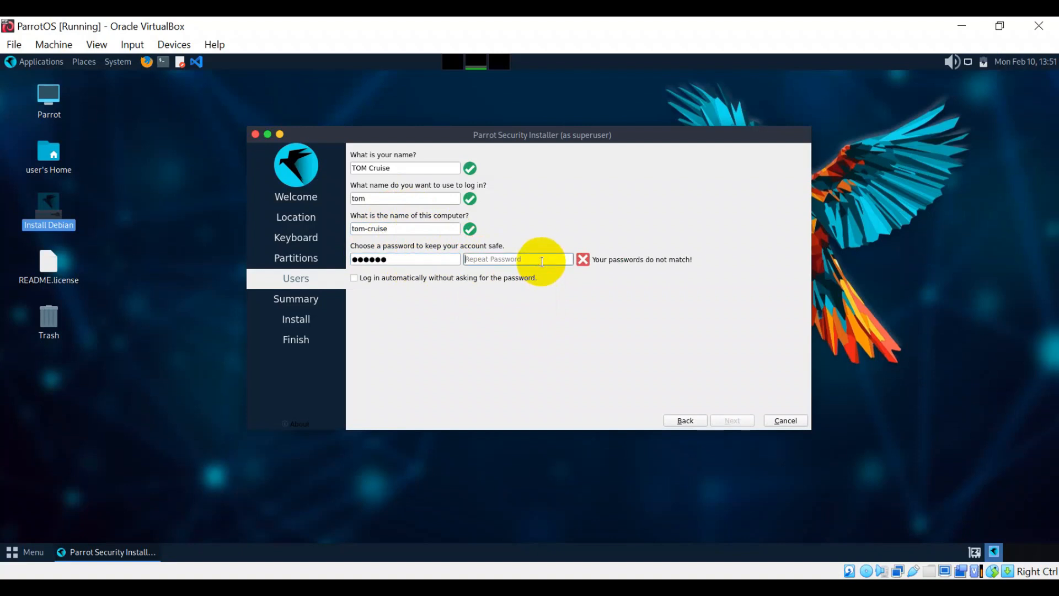
{"action": "type", "text": "123456"}
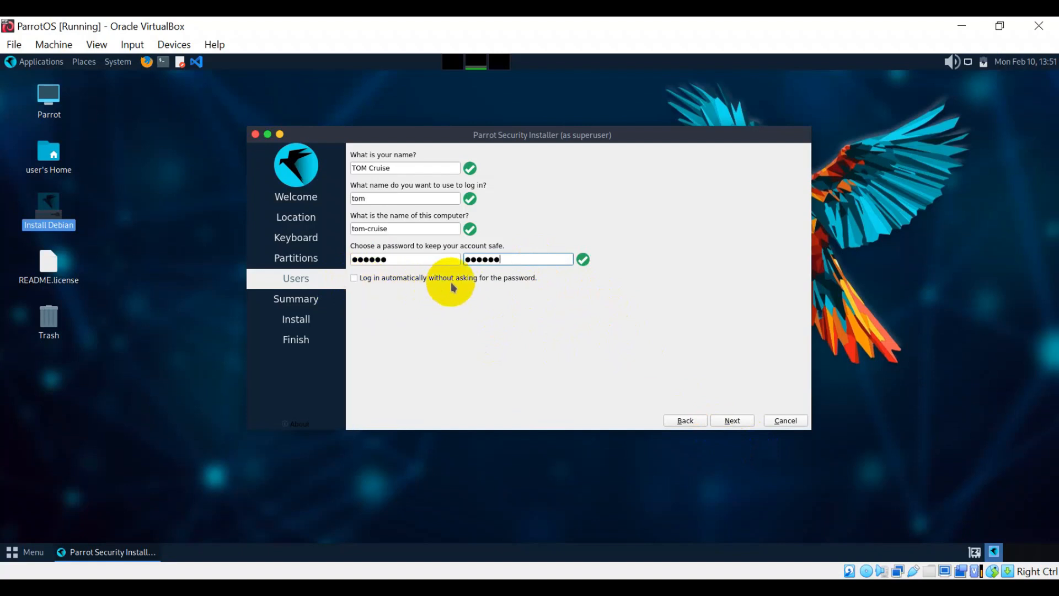
{"action": "left_click", "coordinate": [734, 420]}
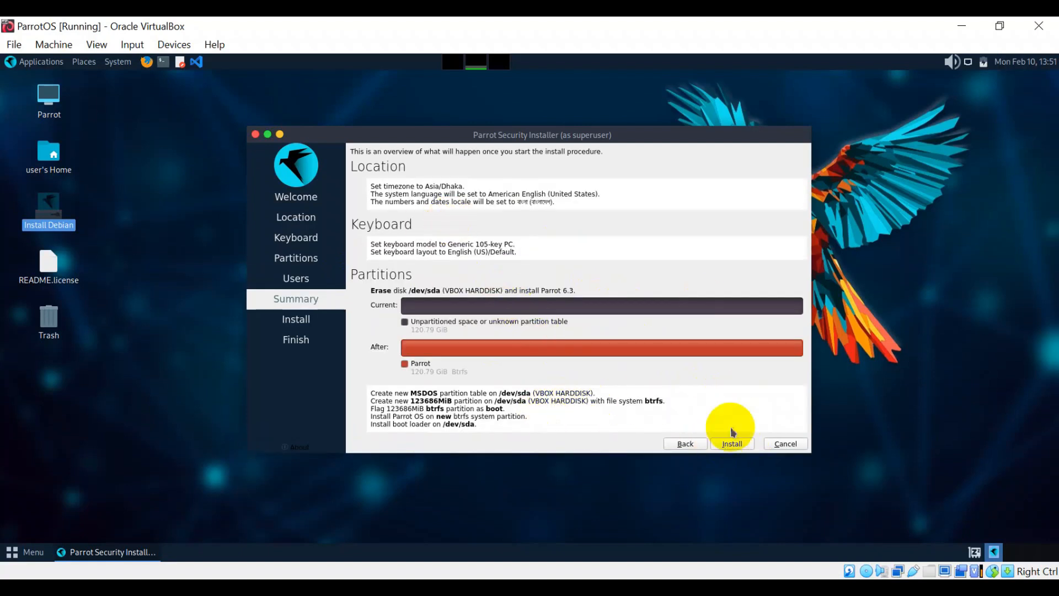
- Start the install and confirm the disk changes so Parrot OS 6.3 installs
{"action": "left_click", "coordinate": [739, 448]}
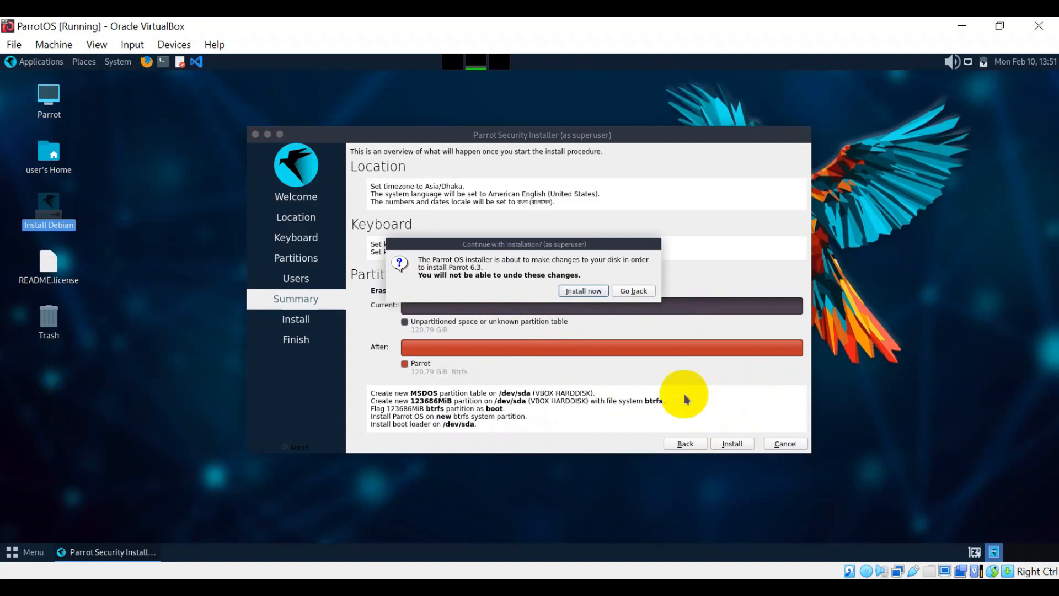
{"action": "left_click", "coordinate": [582, 292]}
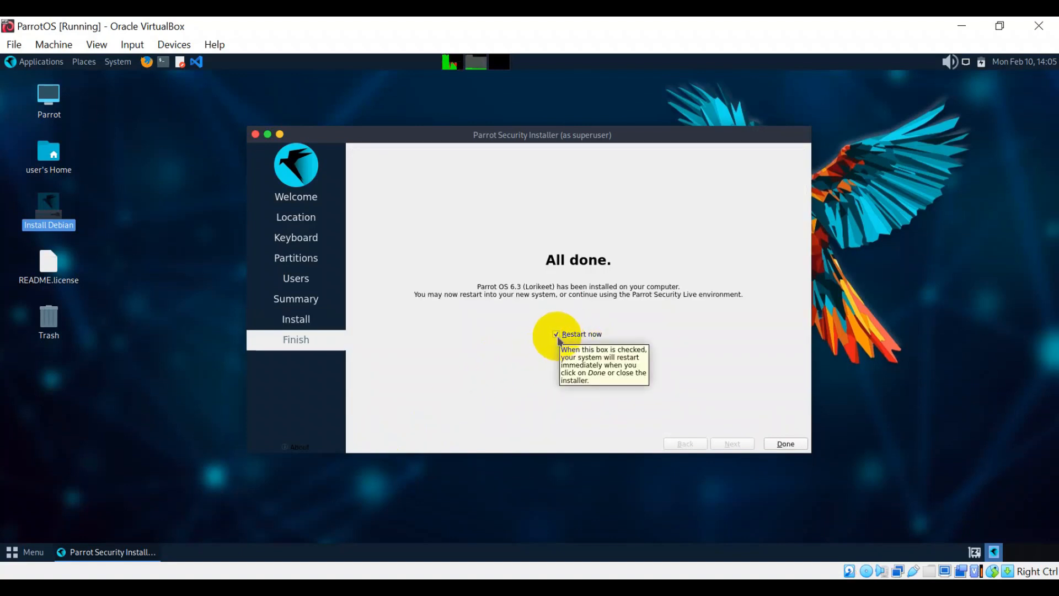
- Finish the installer with Restart now ticked to reboot the VM
{"action": "left_click", "coordinate": [783, 444]}
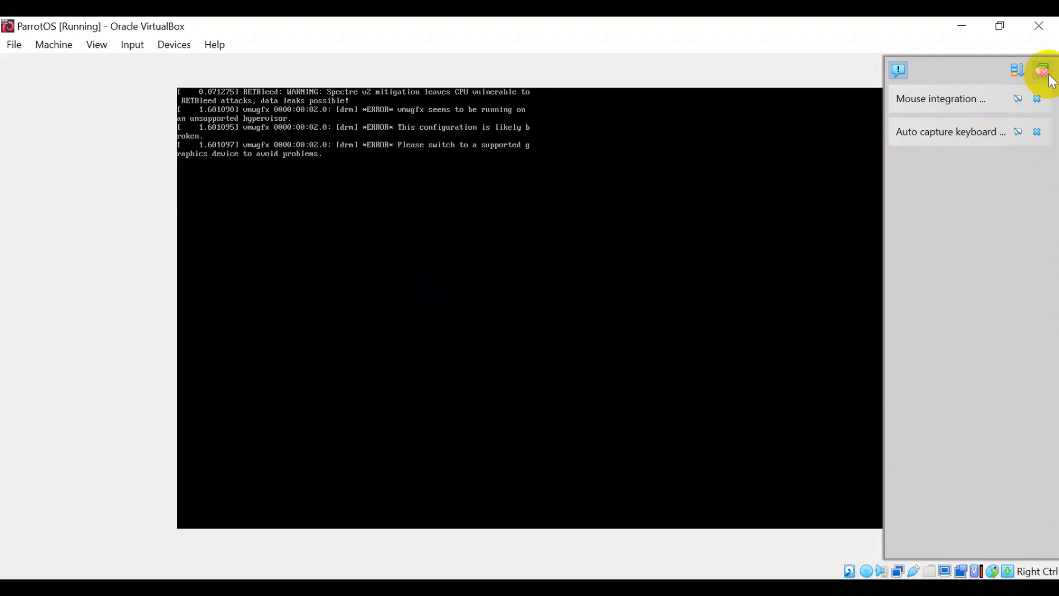
- Dismiss the VirtualBox notifications and pick the created user on the login screen
{"action": "left_click", "coordinate": [1028, 108]}
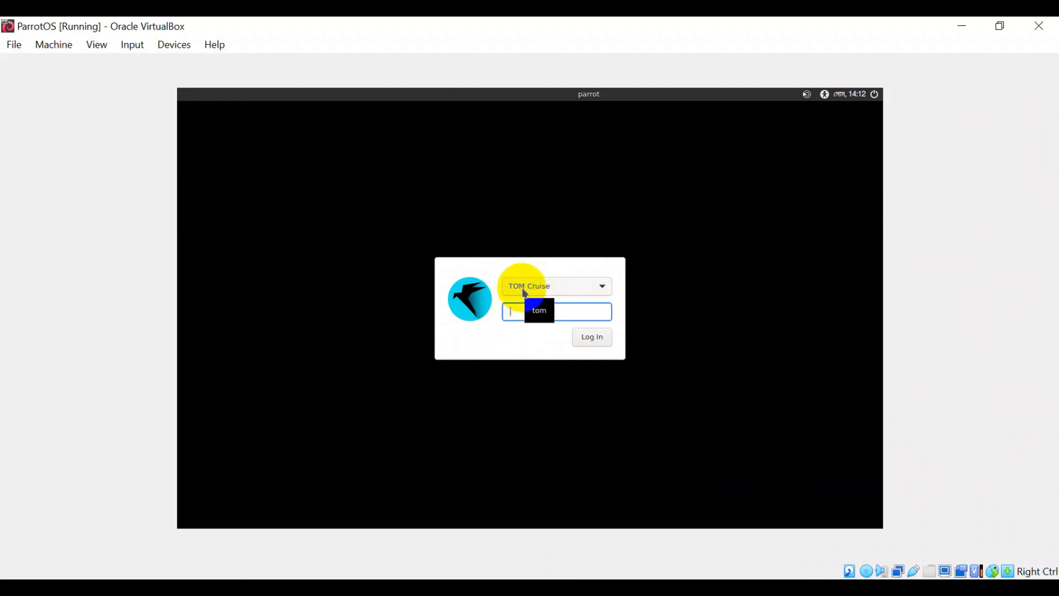
{"action": "left_click", "coordinate": [575, 288]}
- Log in as the created user with the account password
{"action": "left_click", "coordinate": [571, 291]}
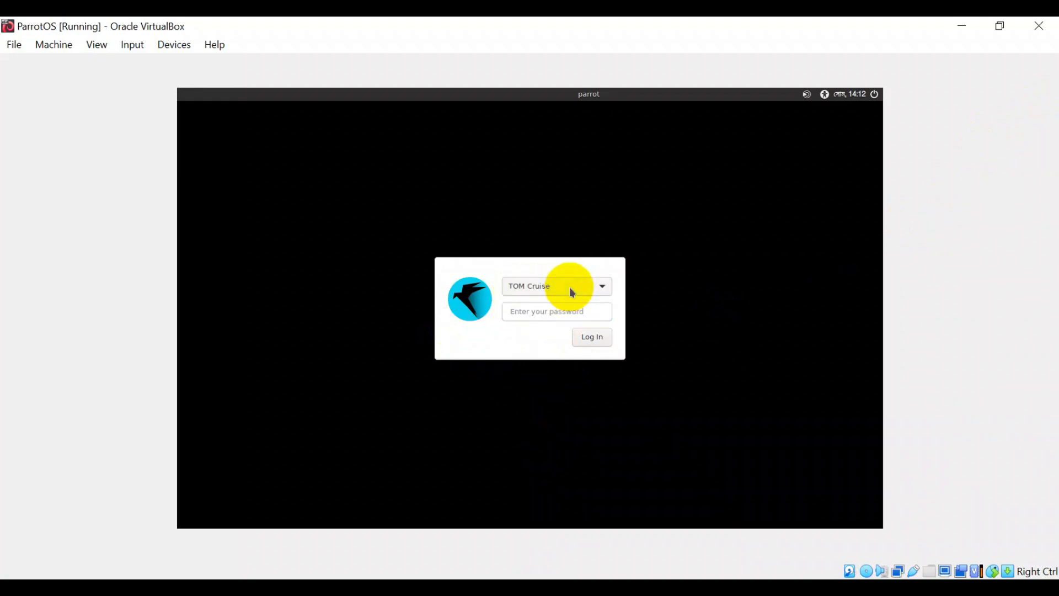
{"action": "left_click", "coordinate": [530, 315]}
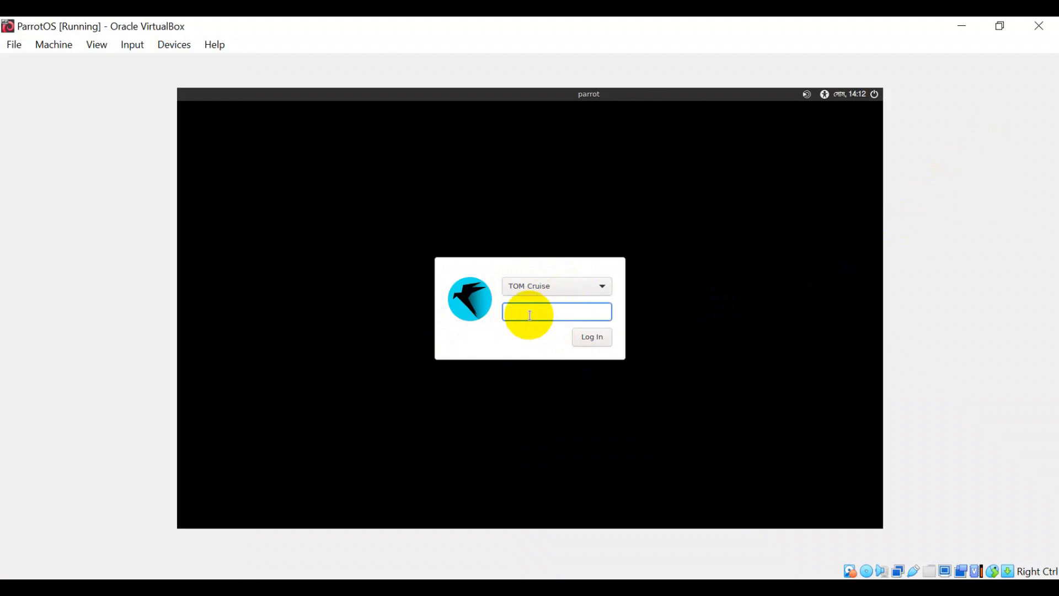
{"action": "key", "text": "Return"}
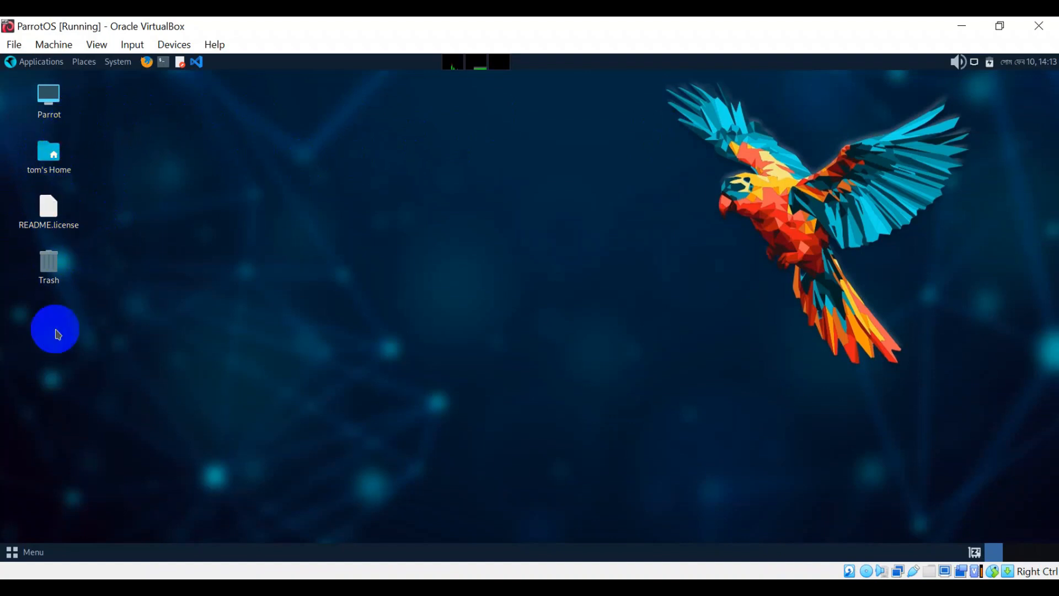
- Launch MATE Terminal from the top panel and move its window right
{"action": "left_click", "coordinate": [163, 61]}
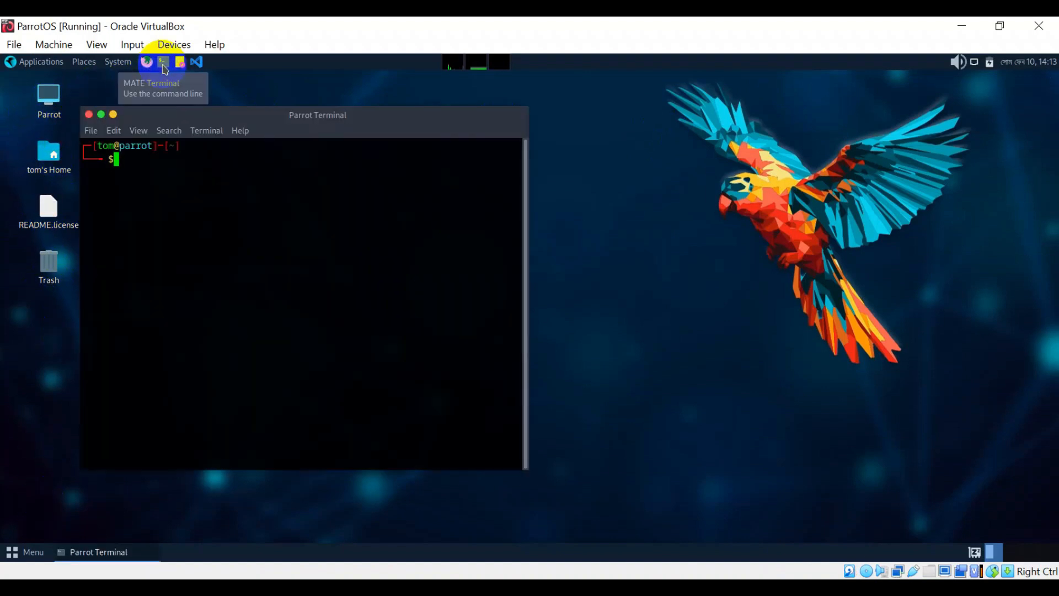
{"action": "left_click_drag", "start_coordinate": [307, 117], "coordinate": [397, 125]}
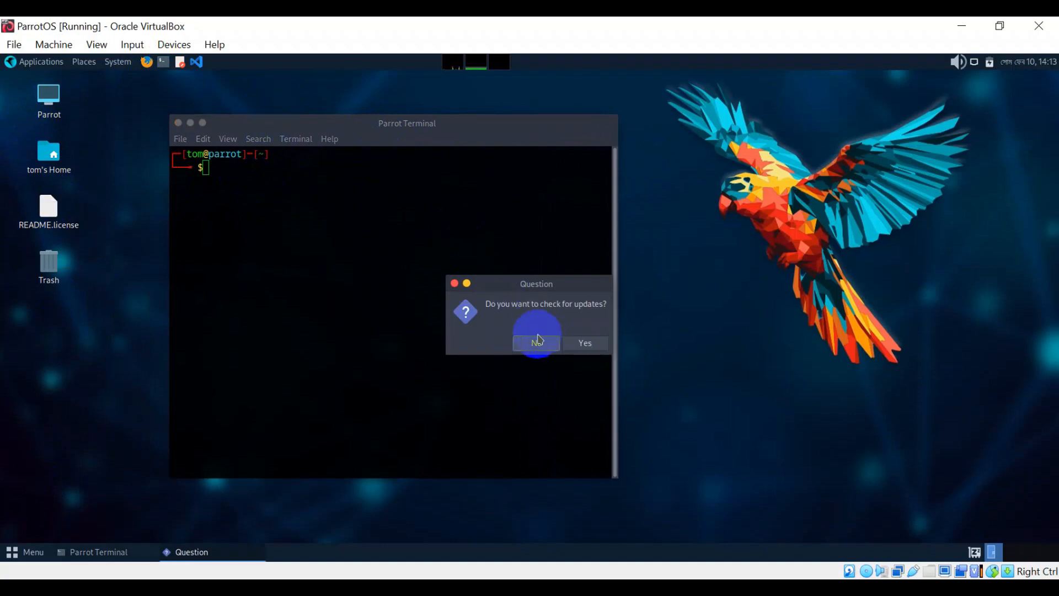
- Accept the update check and authenticate with the account password
{"action": "left_click", "coordinate": [584, 344]}
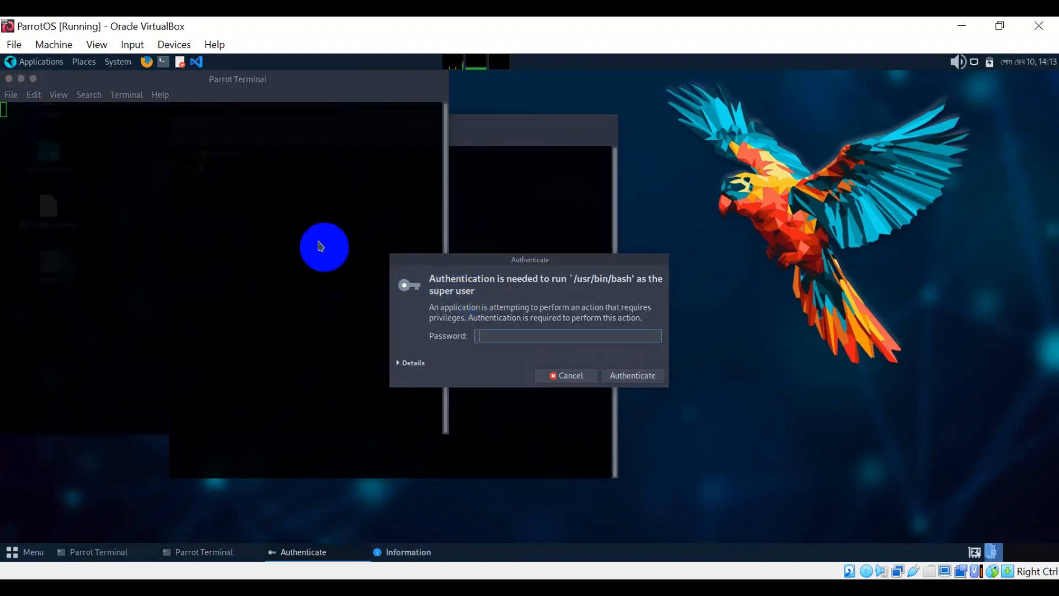
{"action": "left_click", "coordinate": [500, 338]}
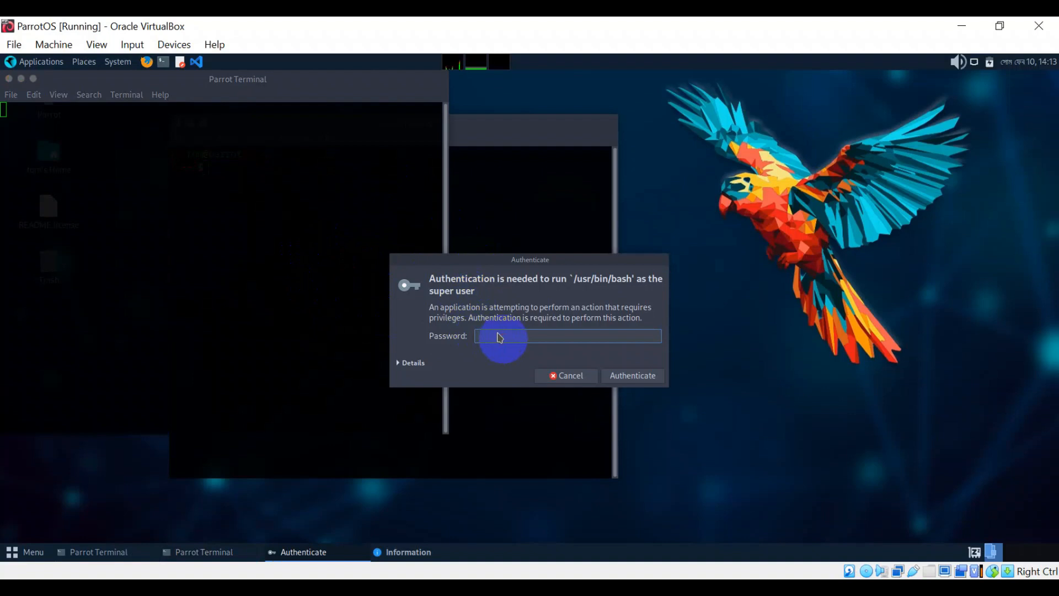
{"action": "key", "text": "Return"}
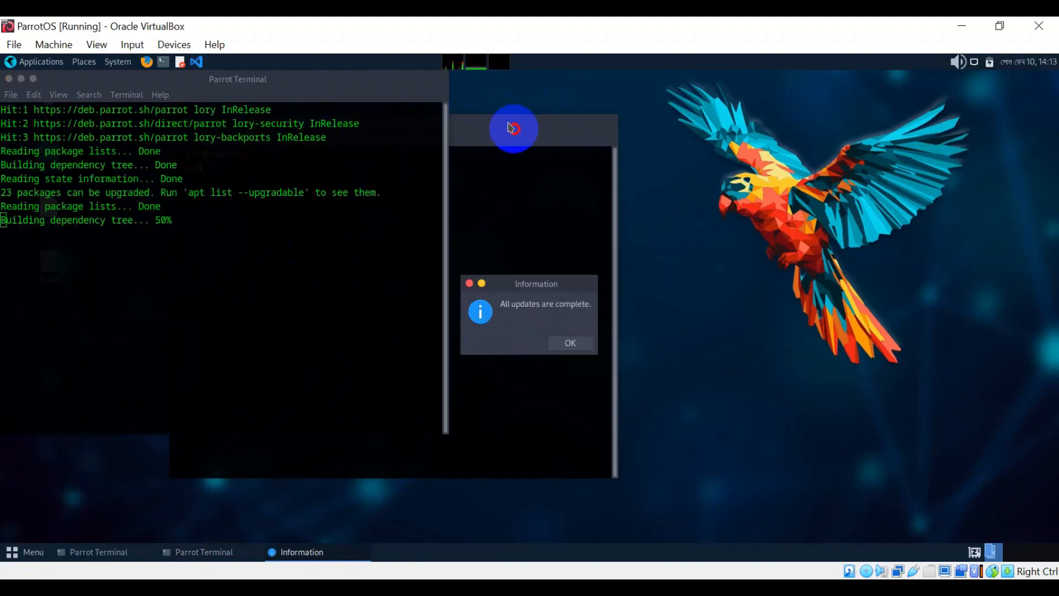
- Arrange the two terminal windows so the upgrade download is visible
{"action": "left_click_drag", "start_coordinate": [513, 131], "coordinate": [856, 134]}
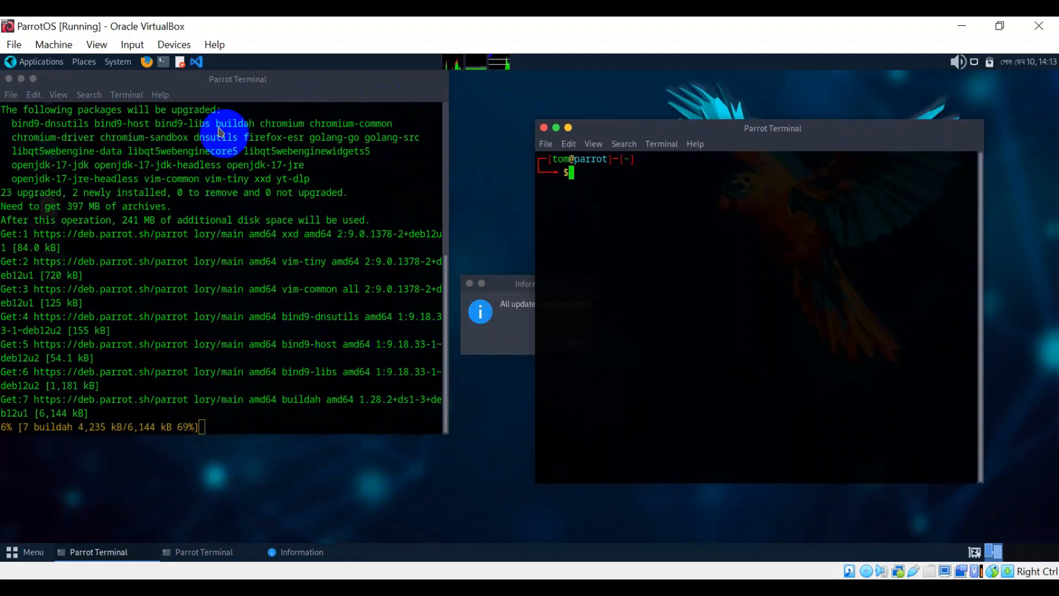
{"action": "left_click_drag", "start_coordinate": [288, 85], "coordinate": [360, 96]}
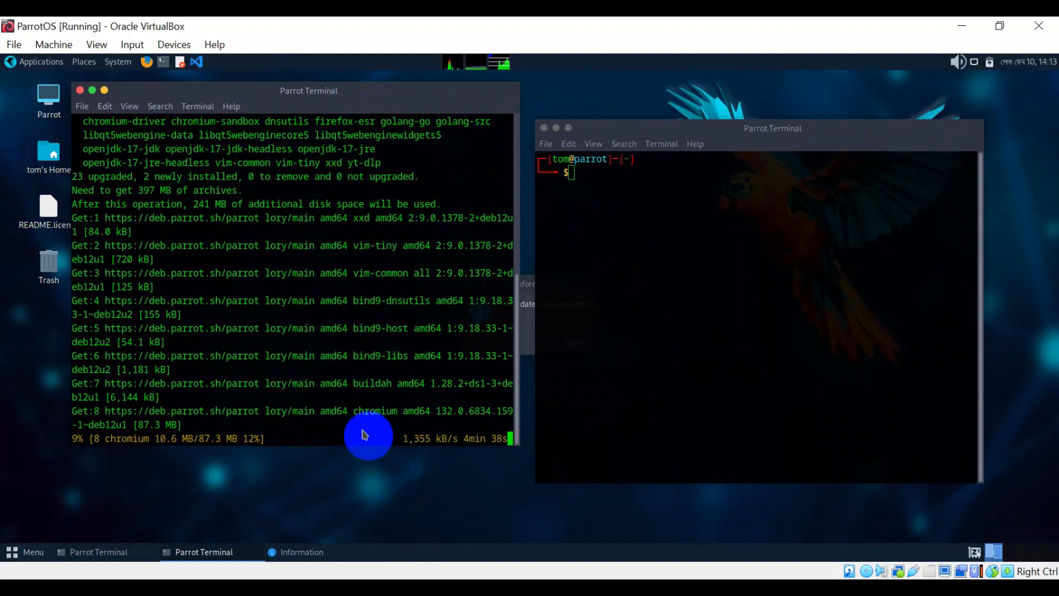
{"action": "scroll", "coordinate": [363, 273], "scroll_direction": "up", "scroll_amount": 2}
{"action": "scroll", "coordinate": [362, 274], "scroll_direction": "down", "scroll_amount": 2}
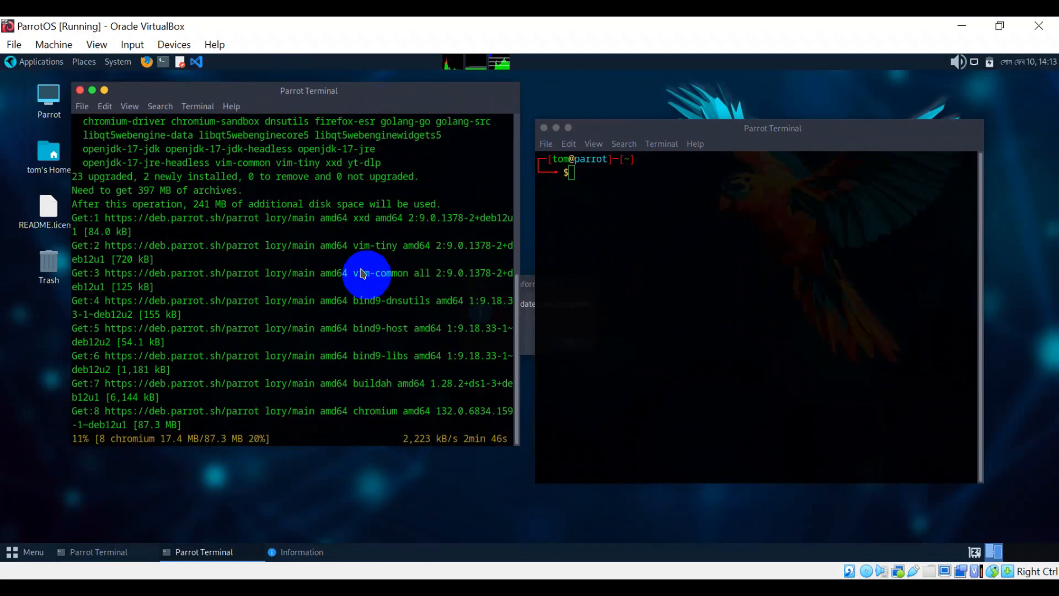
- Display /etc/os-release with more, confirming Parrot Security 6.3 (lorikeet)
{"action": "left_click", "coordinate": [611, 181]}
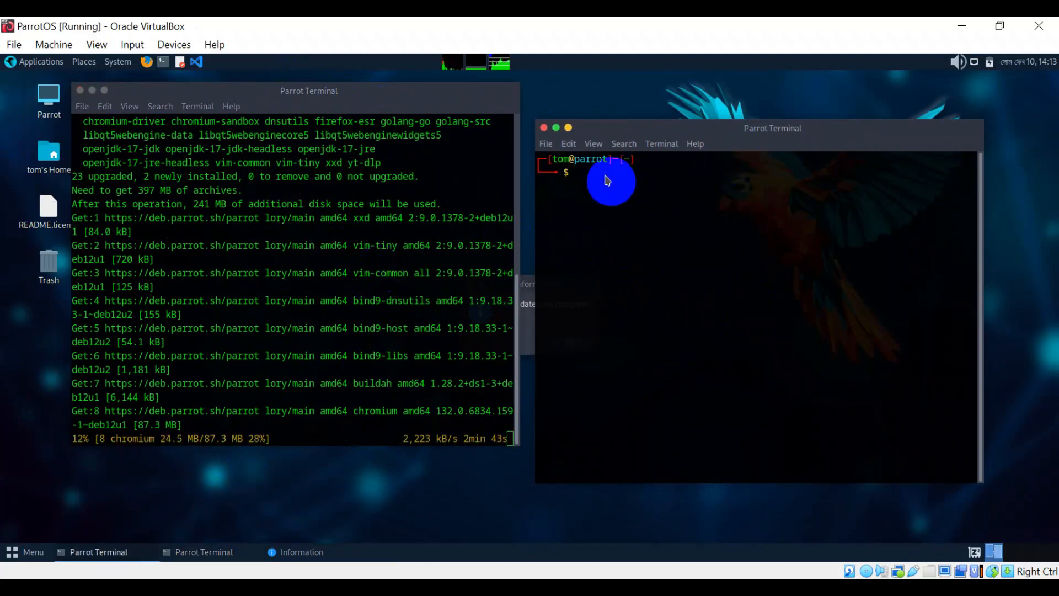
{"action": "type", "text": "more "}
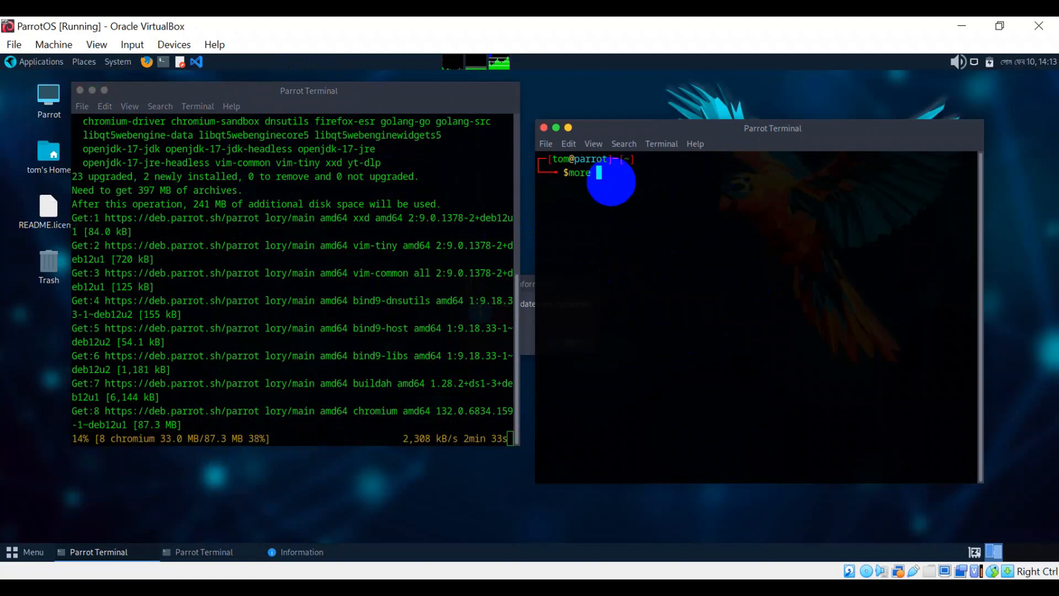
{"action": "type", "text": "/etc/"}
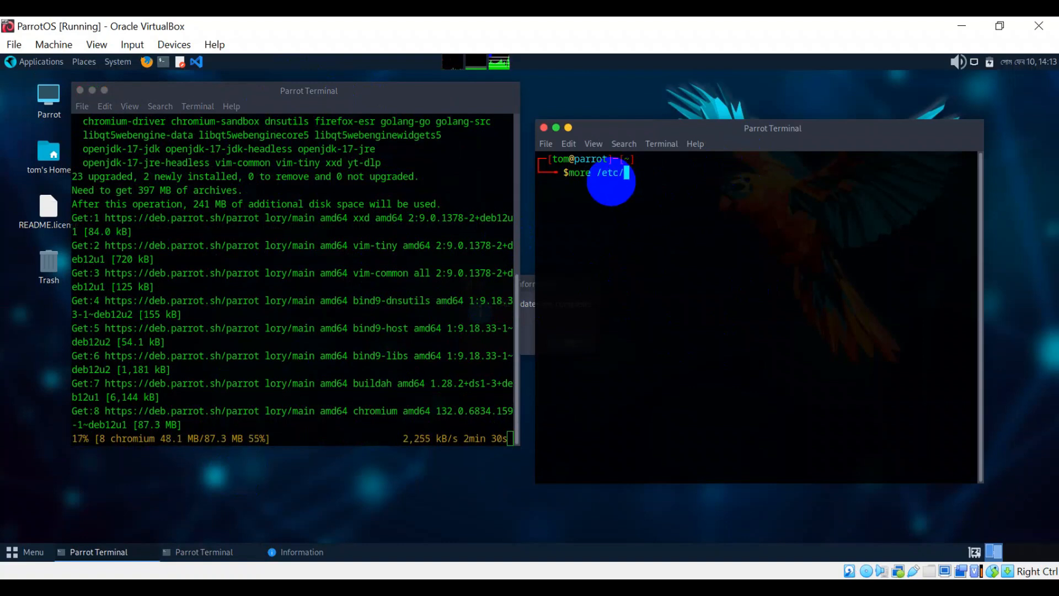
{"action": "type", "text": "os"}
{"action": "key", "text": "Tab"}
{"action": "key", "text": "Return"}
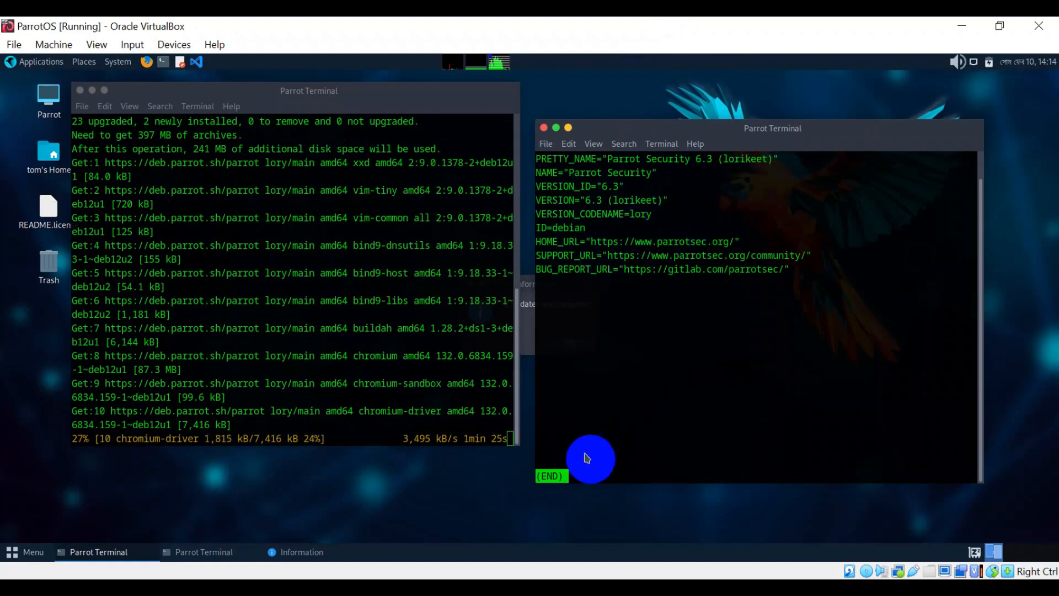
{"action": "key", "text": "Down"}
{"action": "key", "text": "Down"}
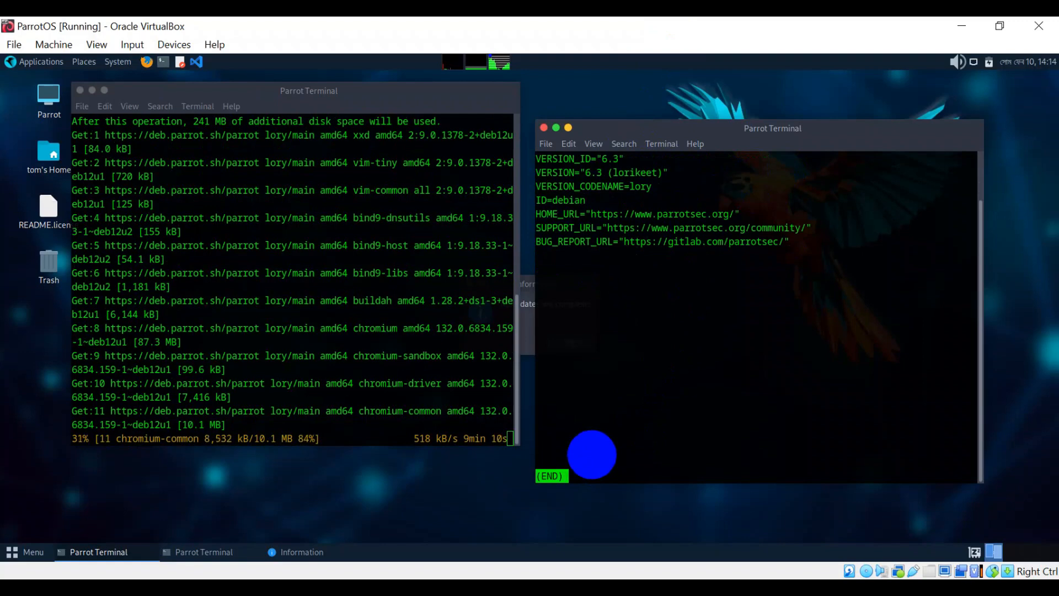
{"action": "key", "text": "q"}
{"action": "key", "text": "Up"}
{"action": "key", "text": "Return"}
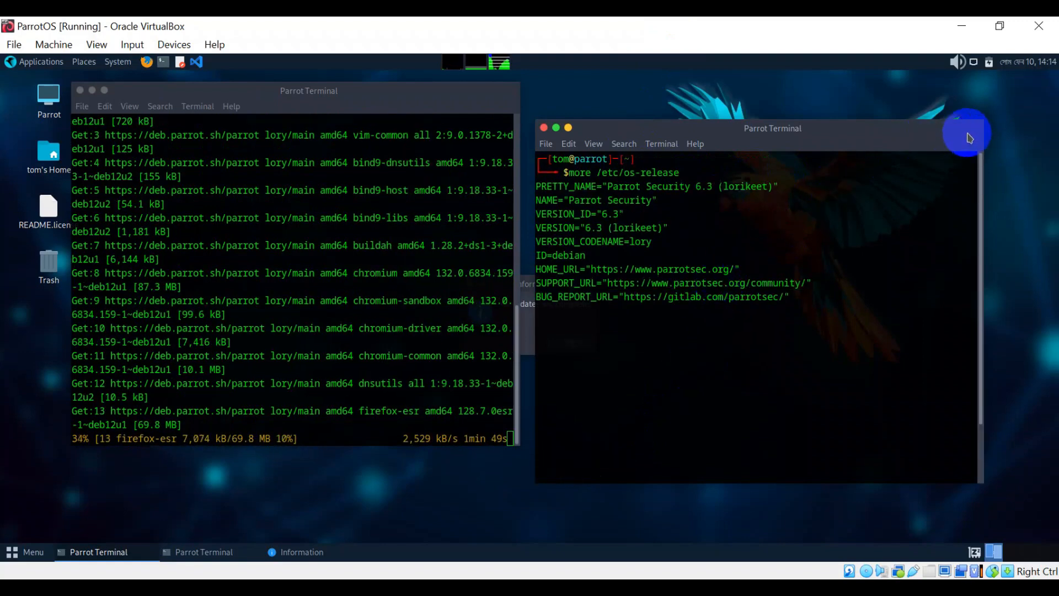
{"action": "left_click_drag", "start_coordinate": [955, 132], "coordinate": [966, 130]}
- Close the version terminal and dismiss the updates-complete Information notice
{"action": "left_click", "coordinate": [554, 127]}
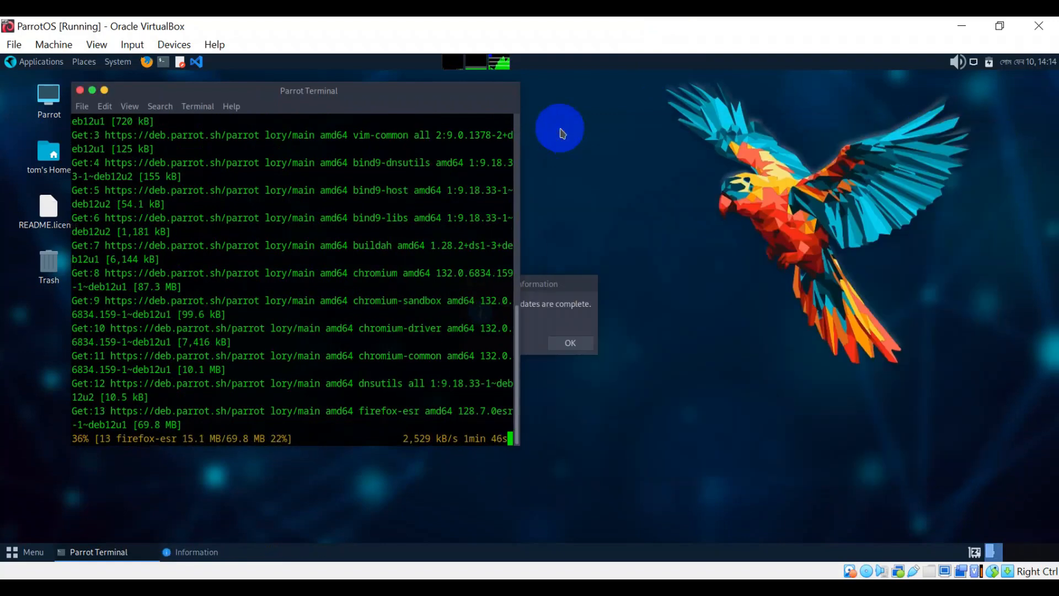
{"action": "left_click_drag", "start_coordinate": [556, 281], "coordinate": [695, 314]}
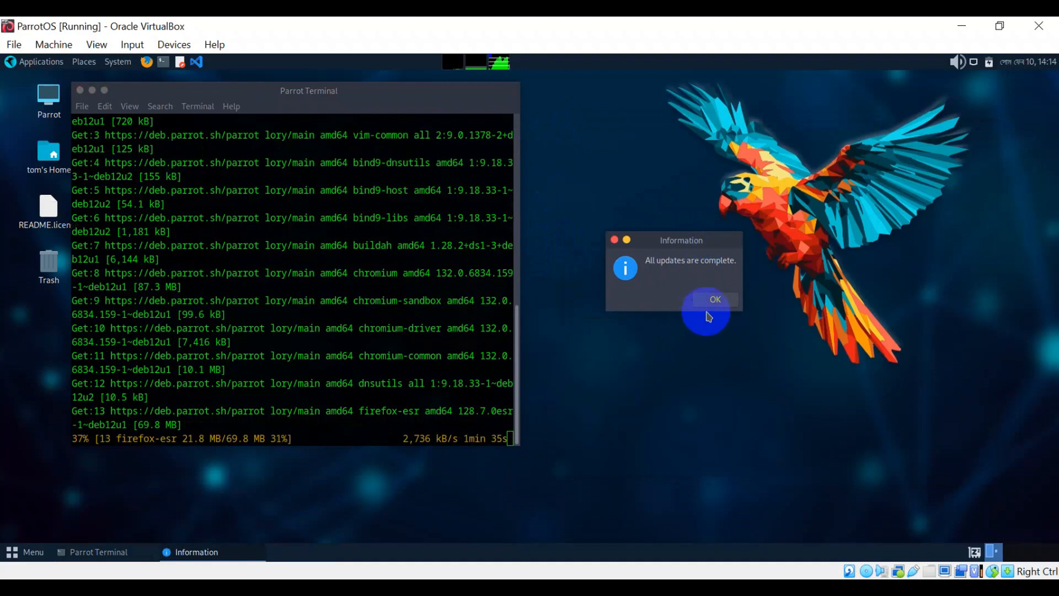
{"action": "left_click", "coordinate": [713, 299]}
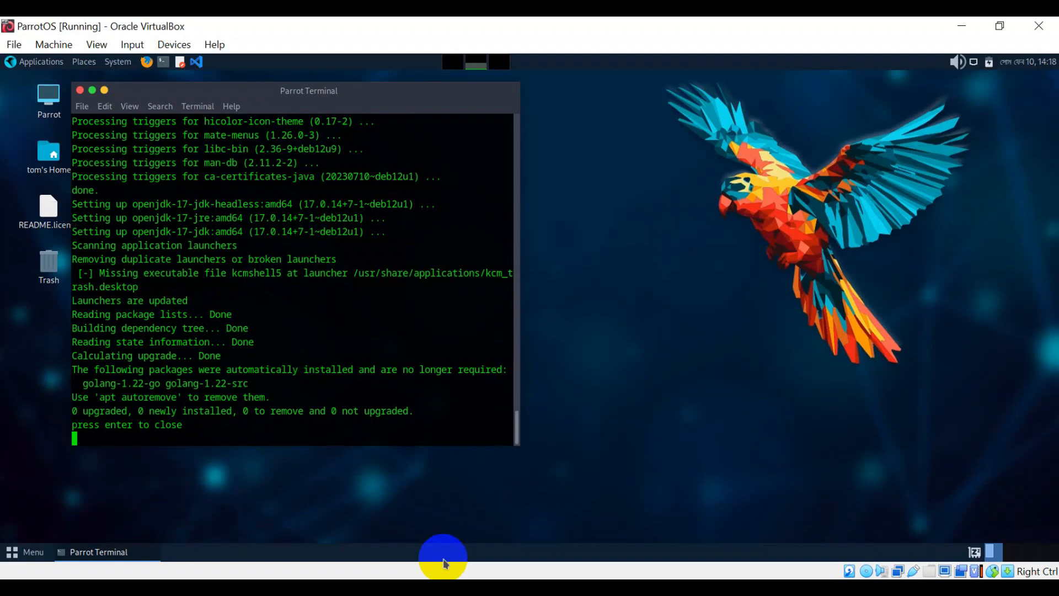
- Close the finished terminal and run 'sudo apt update & sudo apt upgrade -y' in a new one
{"action": "key", "text": "Return"}
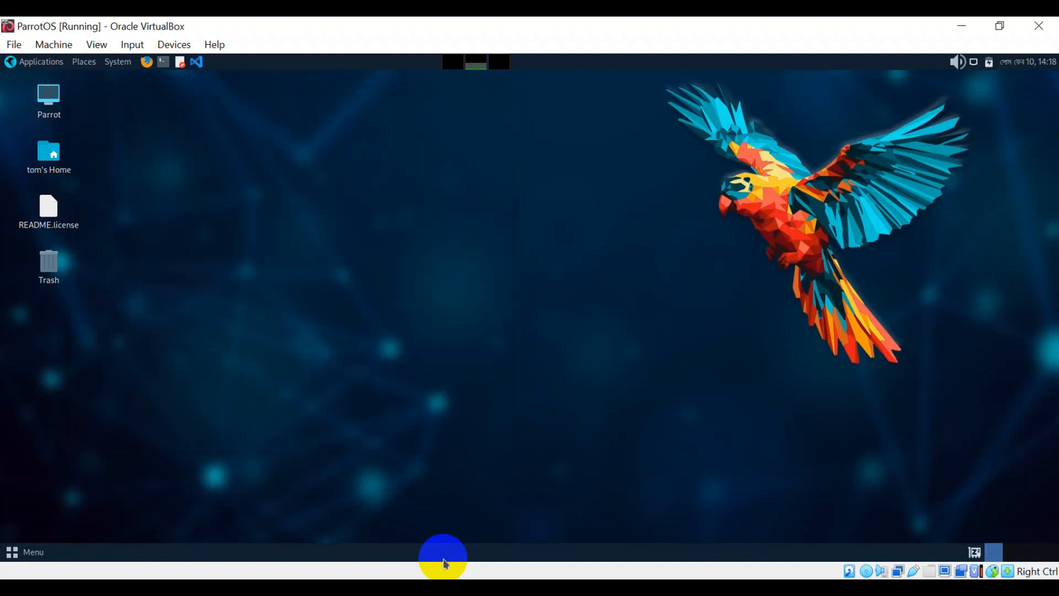
{"action": "left_click", "coordinate": [163, 62]}
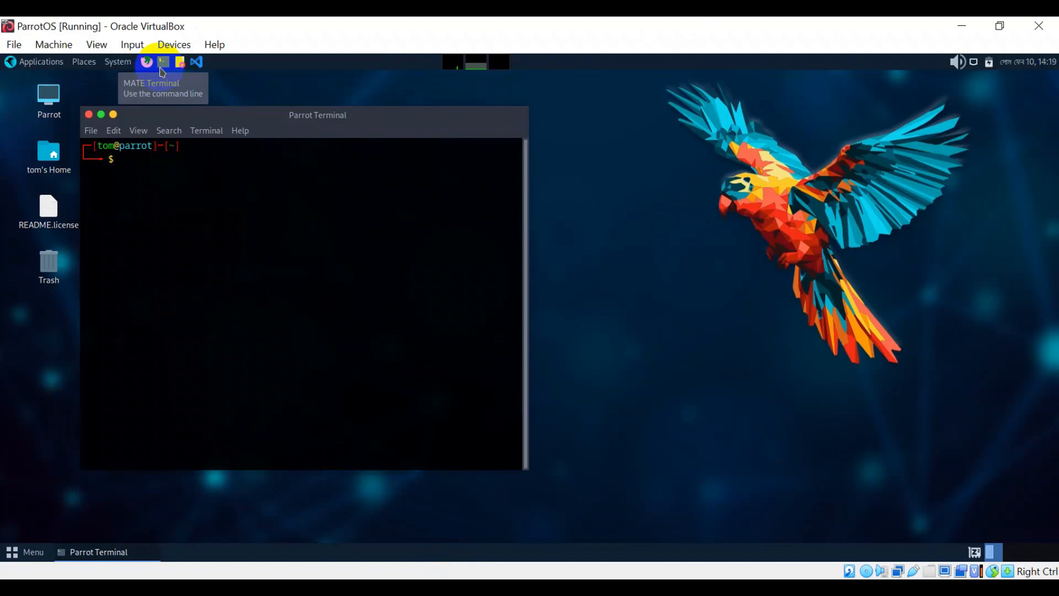
{"action": "type", "text": "sudo apt update & sudo apt "}
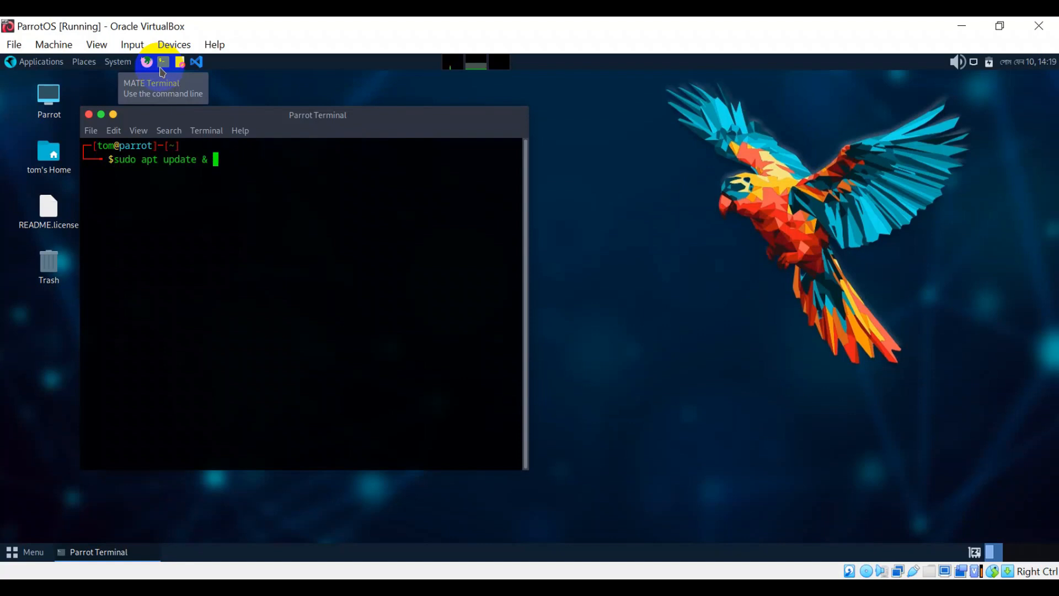
{"action": "type", "text": "upgrade -y"}
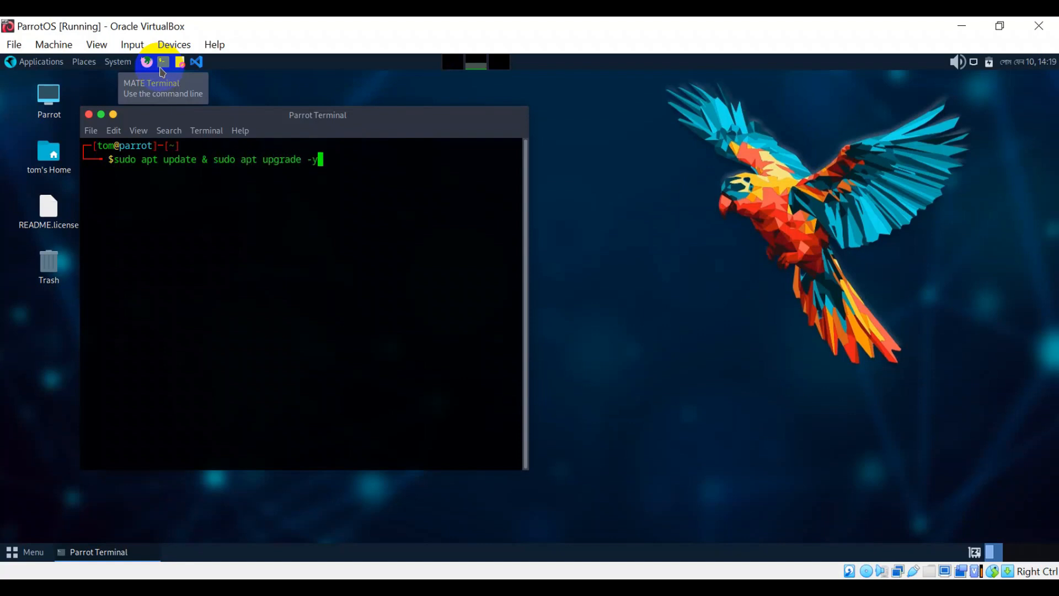
{"action": "key", "text": "Return"}
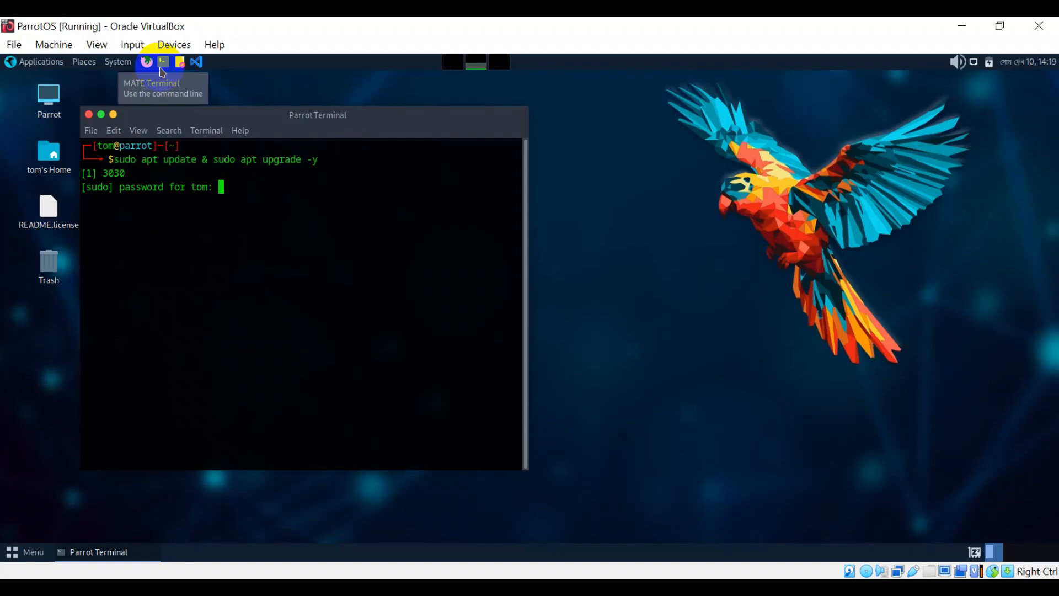
{"action": "key", "text": "Return"}
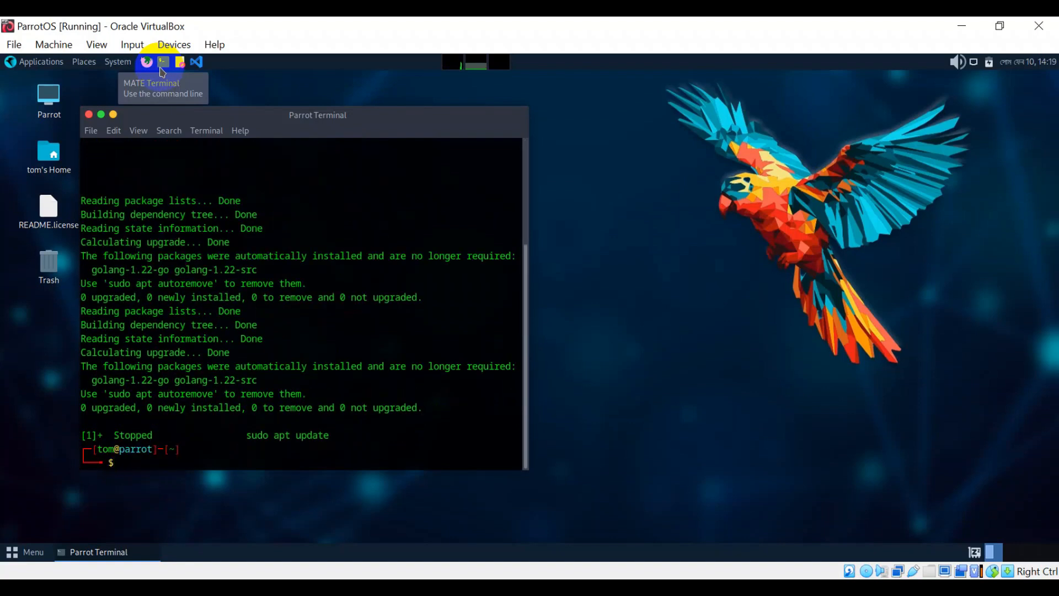
- Check the output reports 0 upgraded, then close the terminal
{"action": "scroll", "coordinate": [213, 331], "scroll_direction": "up", "scroll_amount": 4}
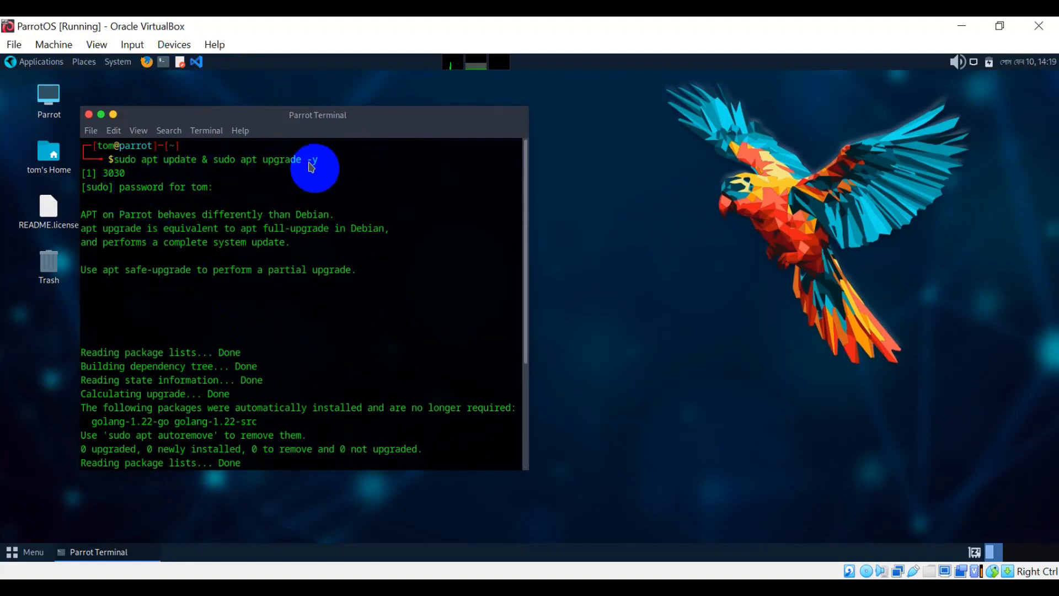
{"action": "scroll", "coordinate": [169, 274], "scroll_direction": "down", "scroll_amount": 1}
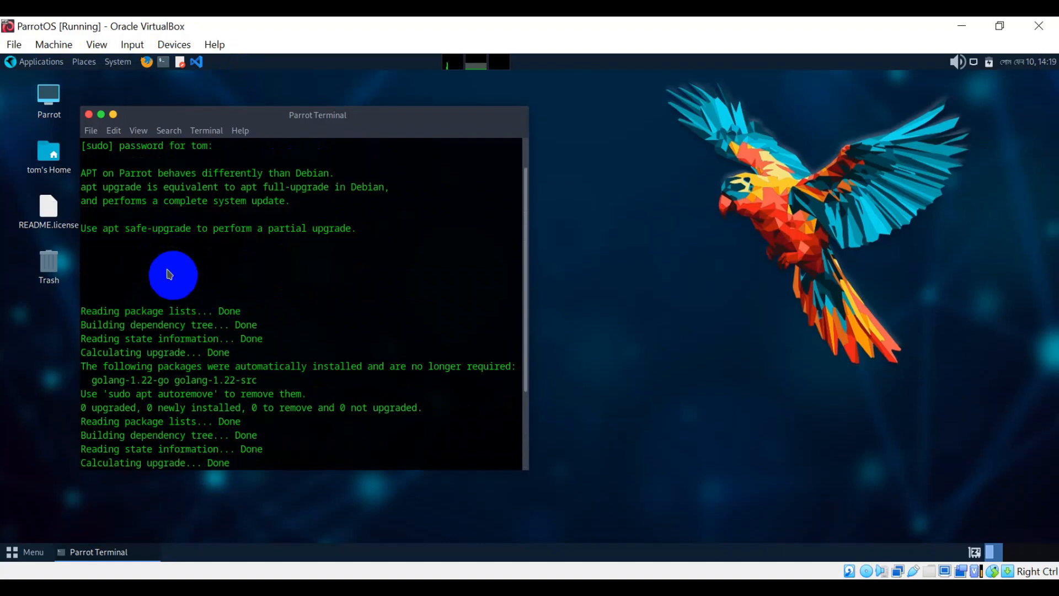
{"action": "scroll", "coordinate": [169, 274], "scroll_direction": "down", "scroll_amount": 3}
{"action": "key", "text": "Return"}
{"action": "key", "text": "Return"}
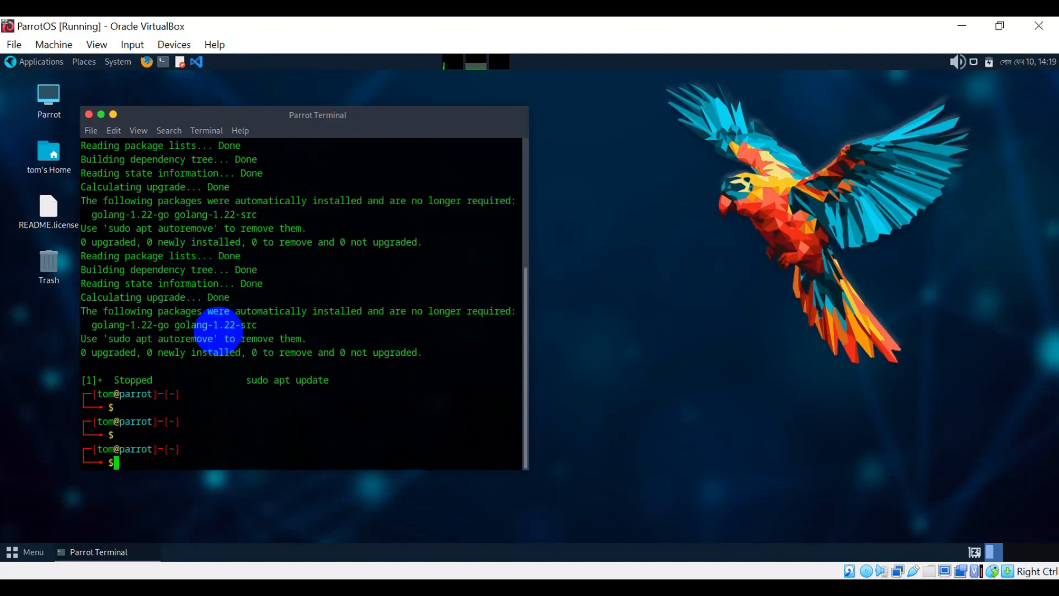
{"action": "left_click", "coordinate": [90, 115]}
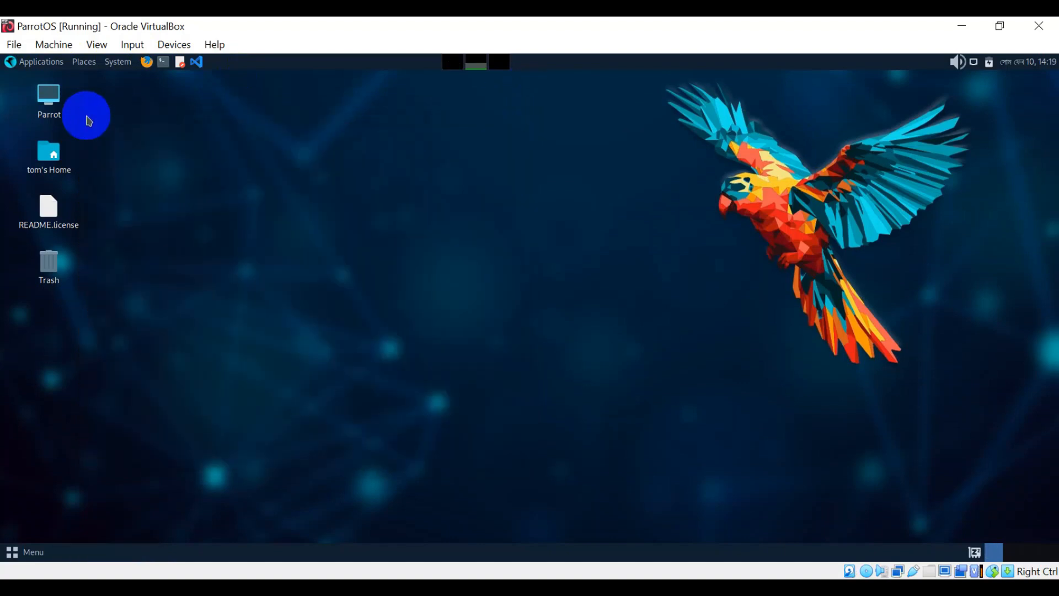